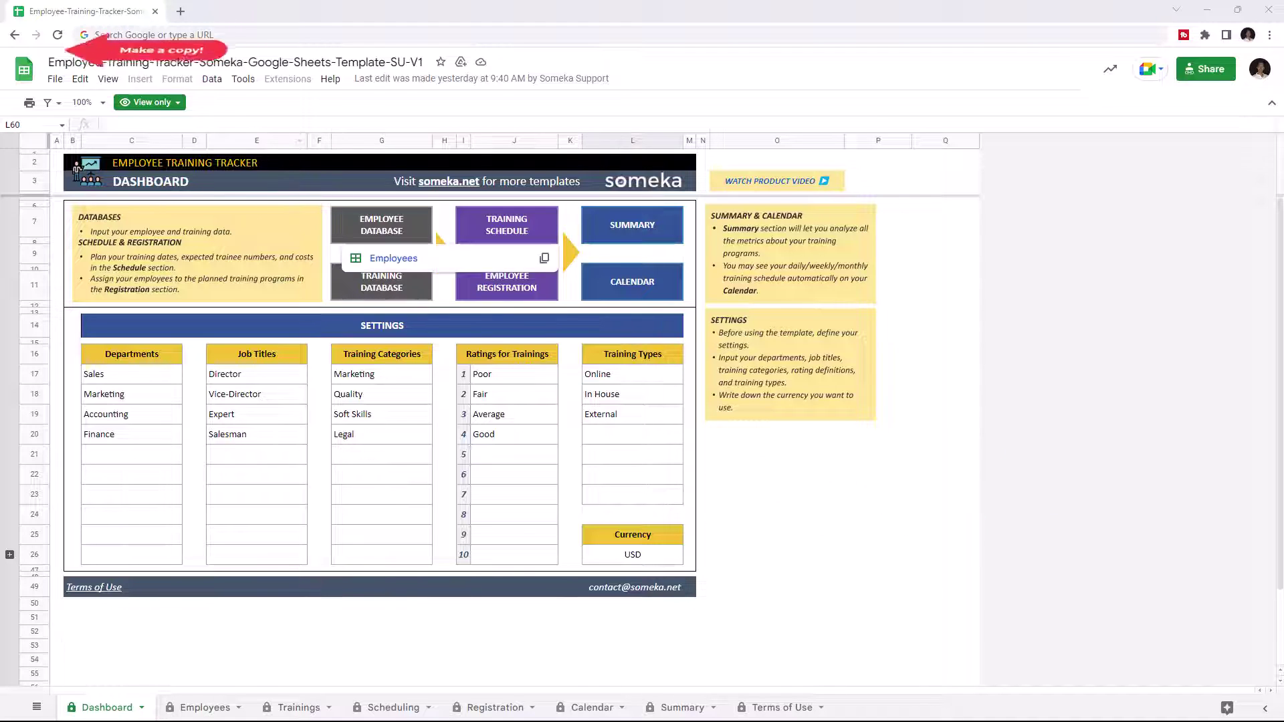
Make an editable copy of the training tracker template, removing the 'Copy of' prefix from its name
click(56, 80)
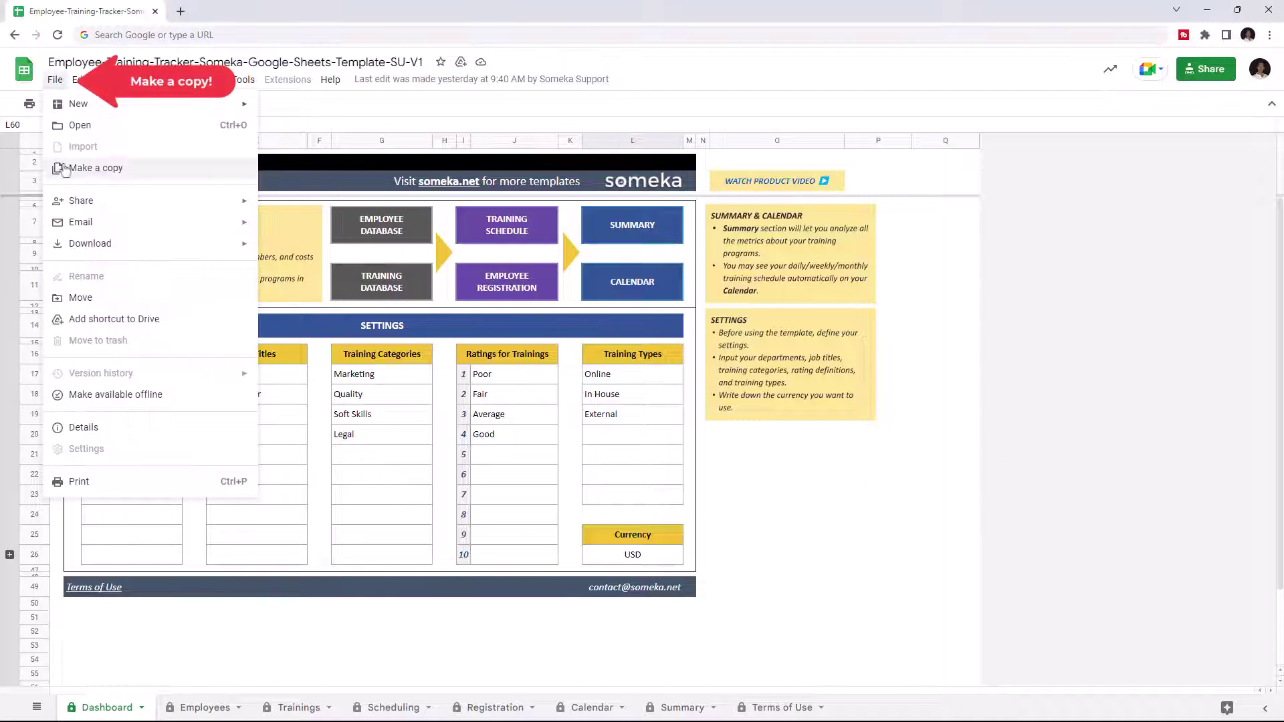
click(111, 171)
click(580, 353)
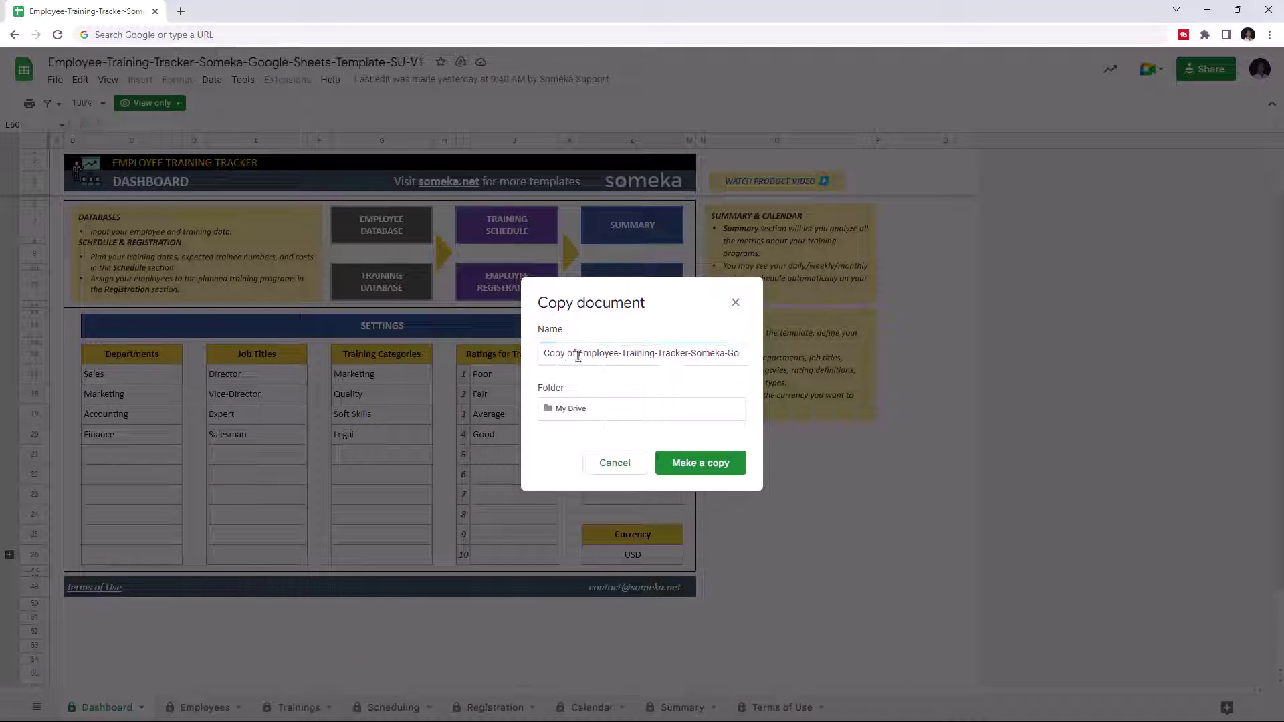
key(BackSpace)
key(BackSpace)
key(BackSpace)
click(692, 463)
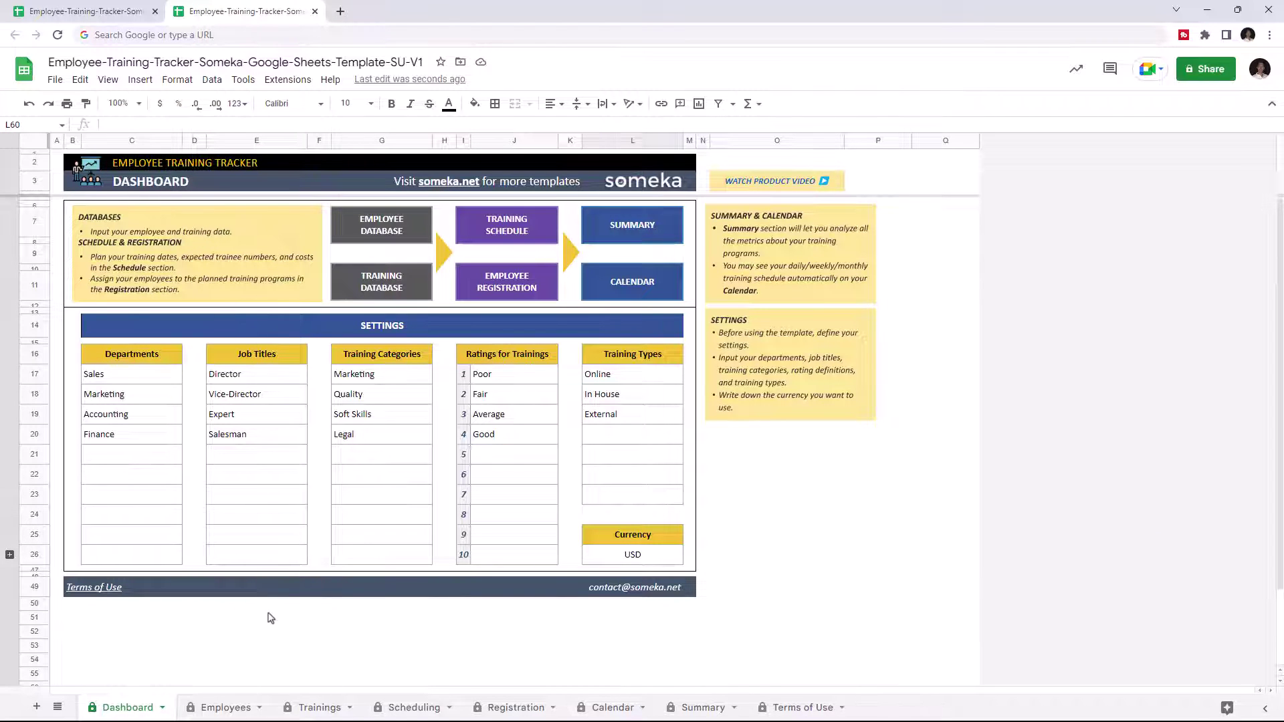
click(226, 708)
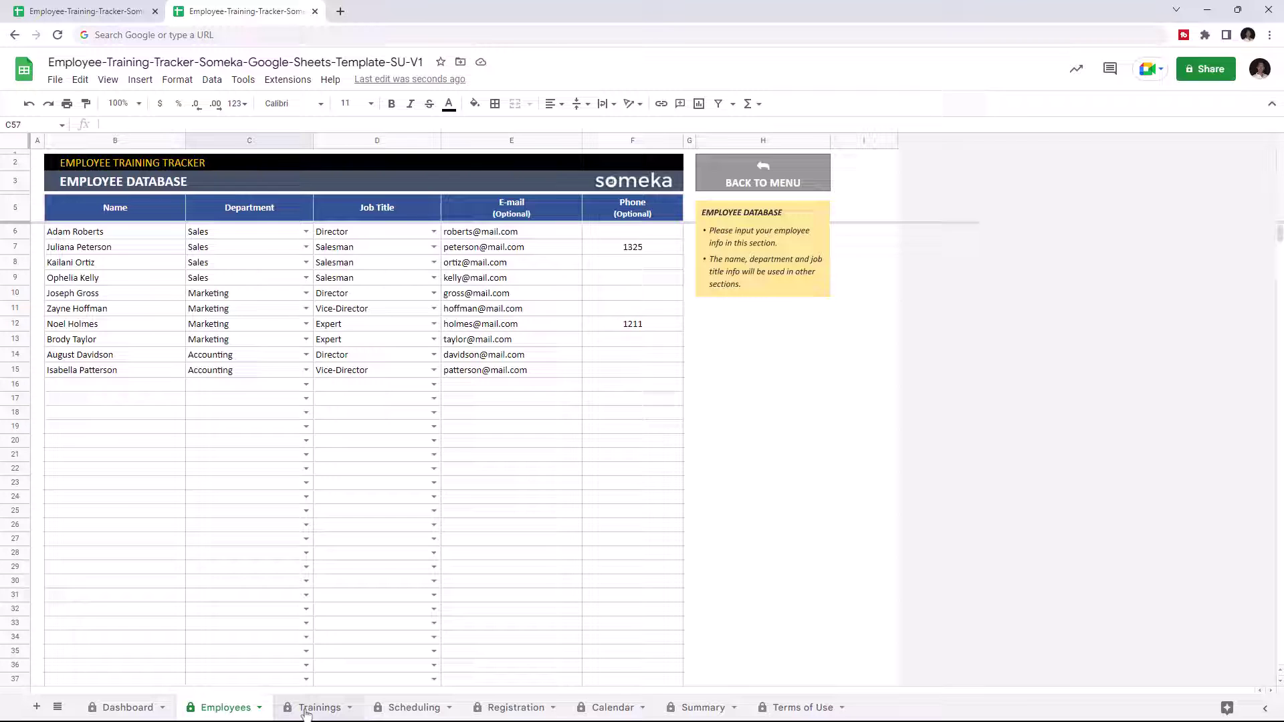
click(319, 708)
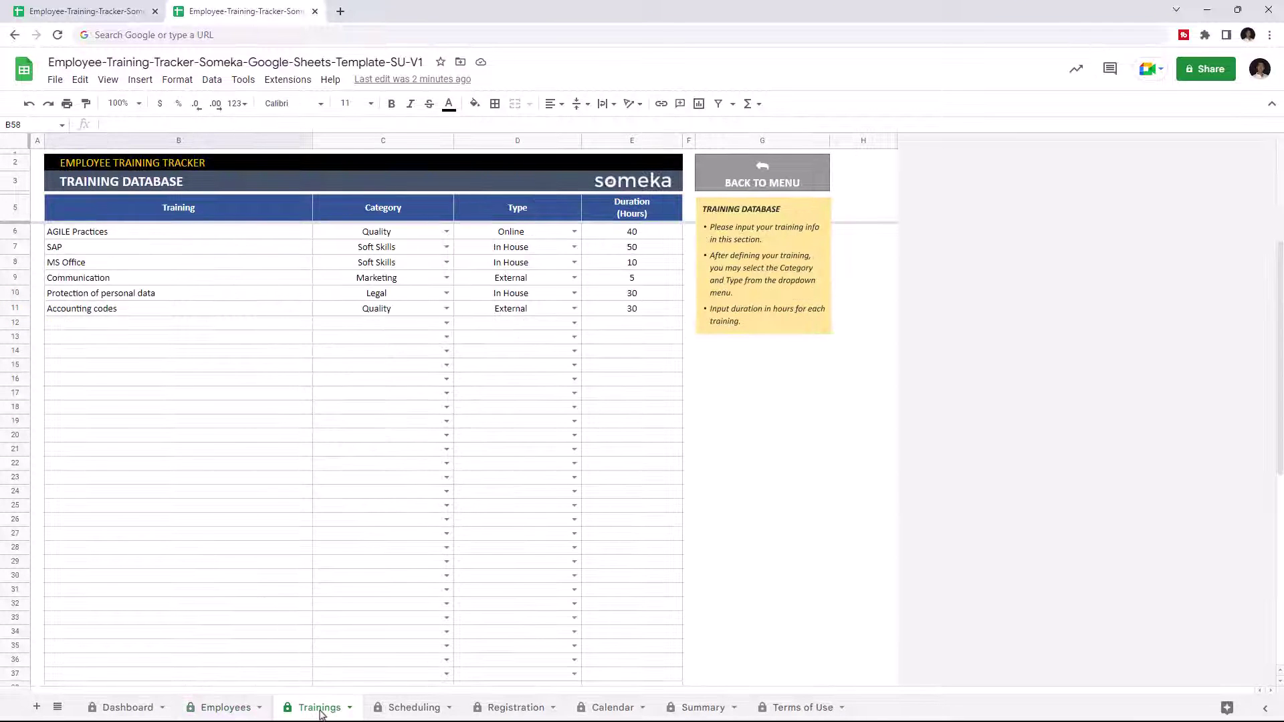
click(406, 708)
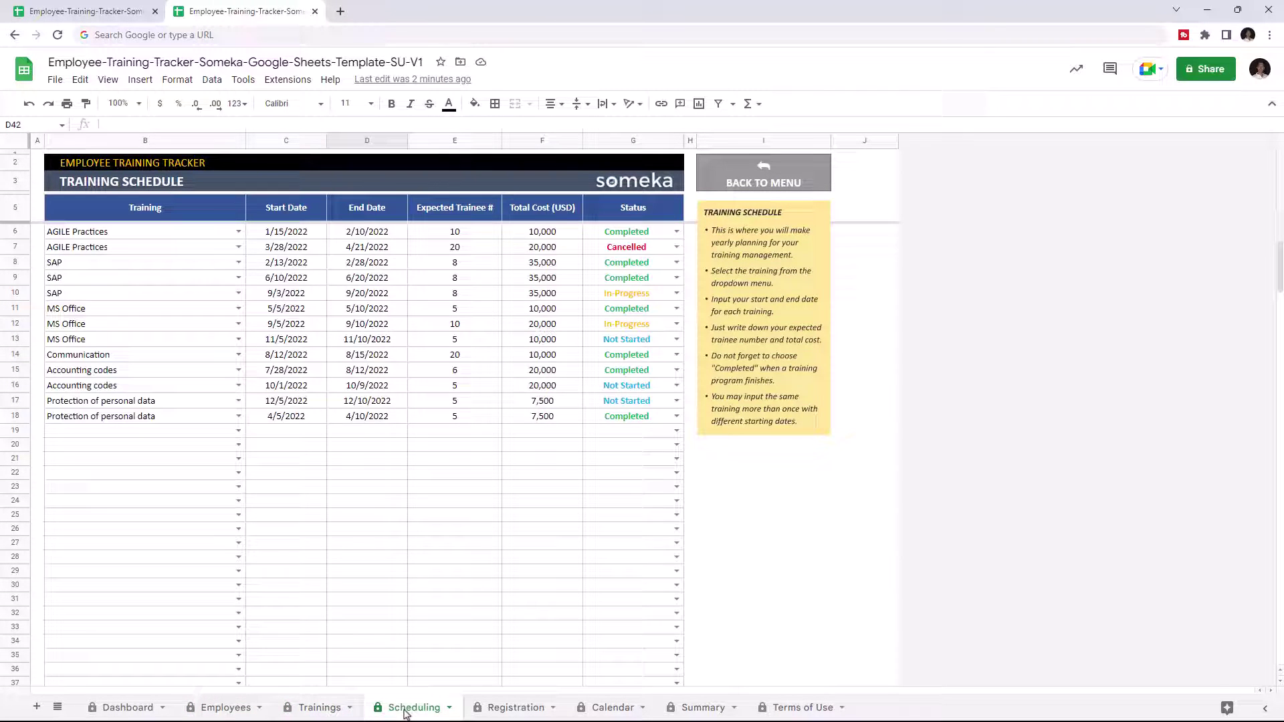
click(519, 709)
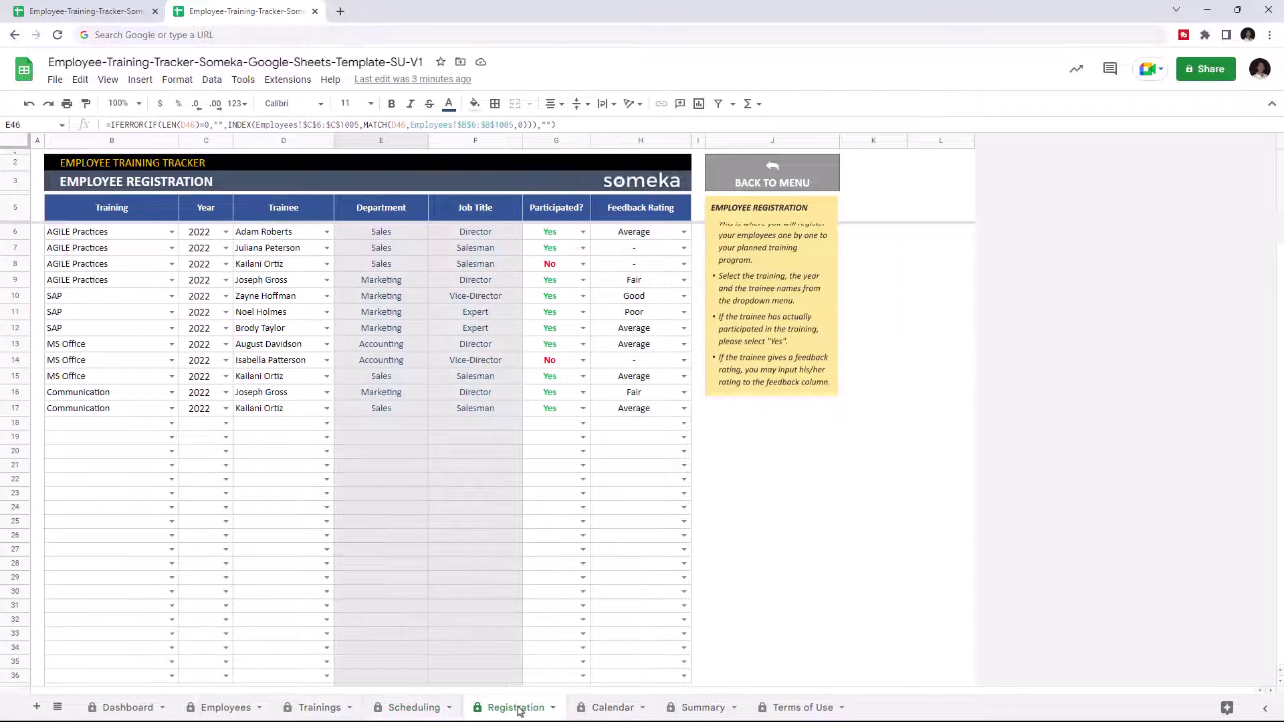
click(612, 708)
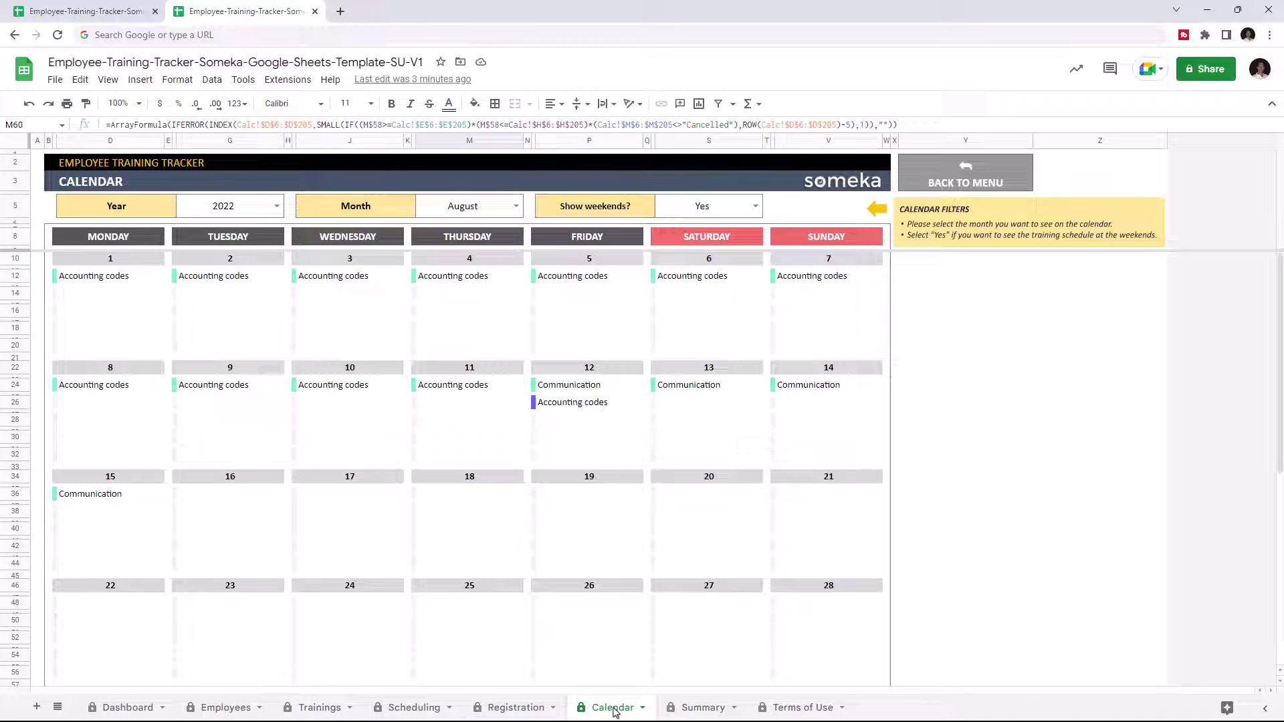
click(703, 708)
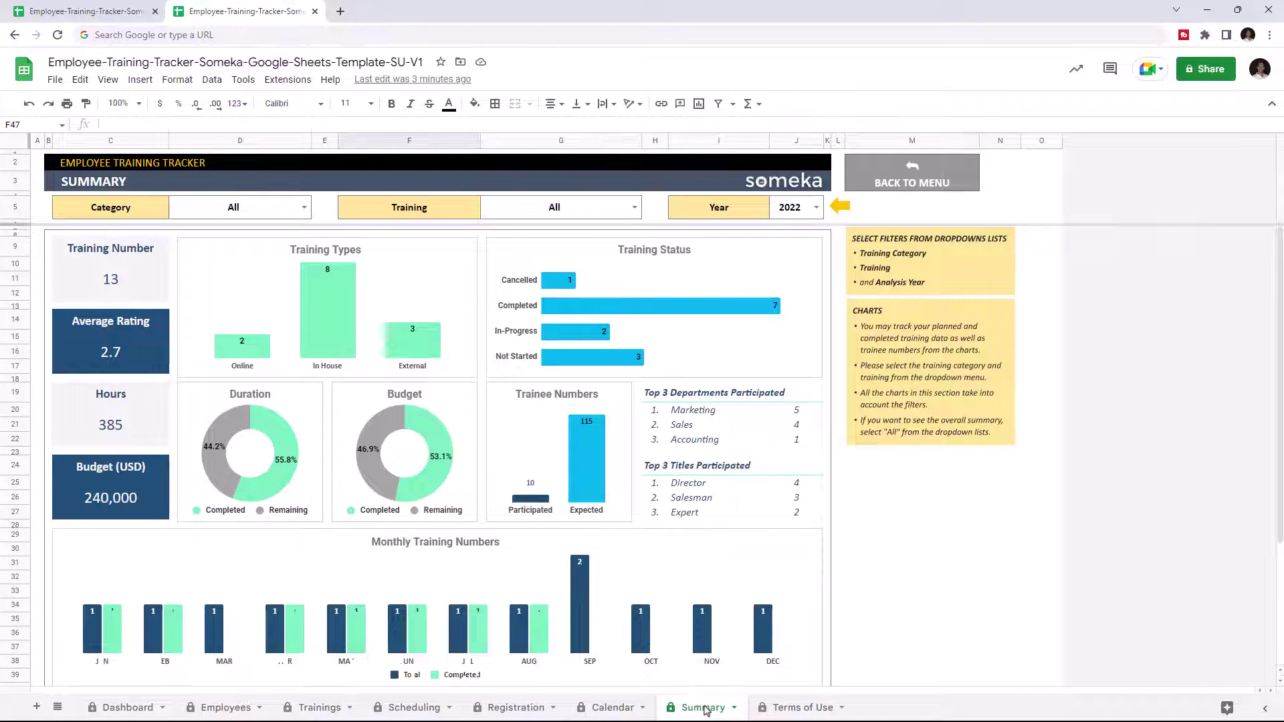
click(109, 709)
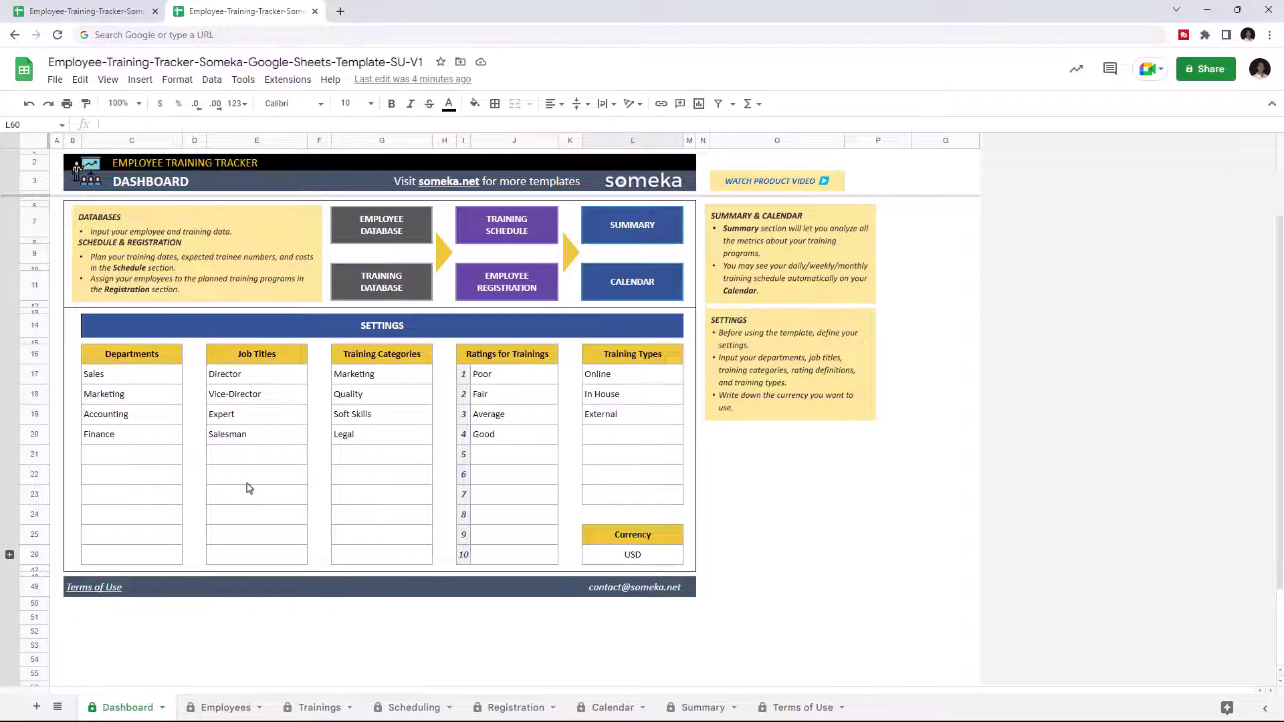
Add R&D under Departments and Engineeer under Job Titles, then check the USD currency setting
click(153, 457)
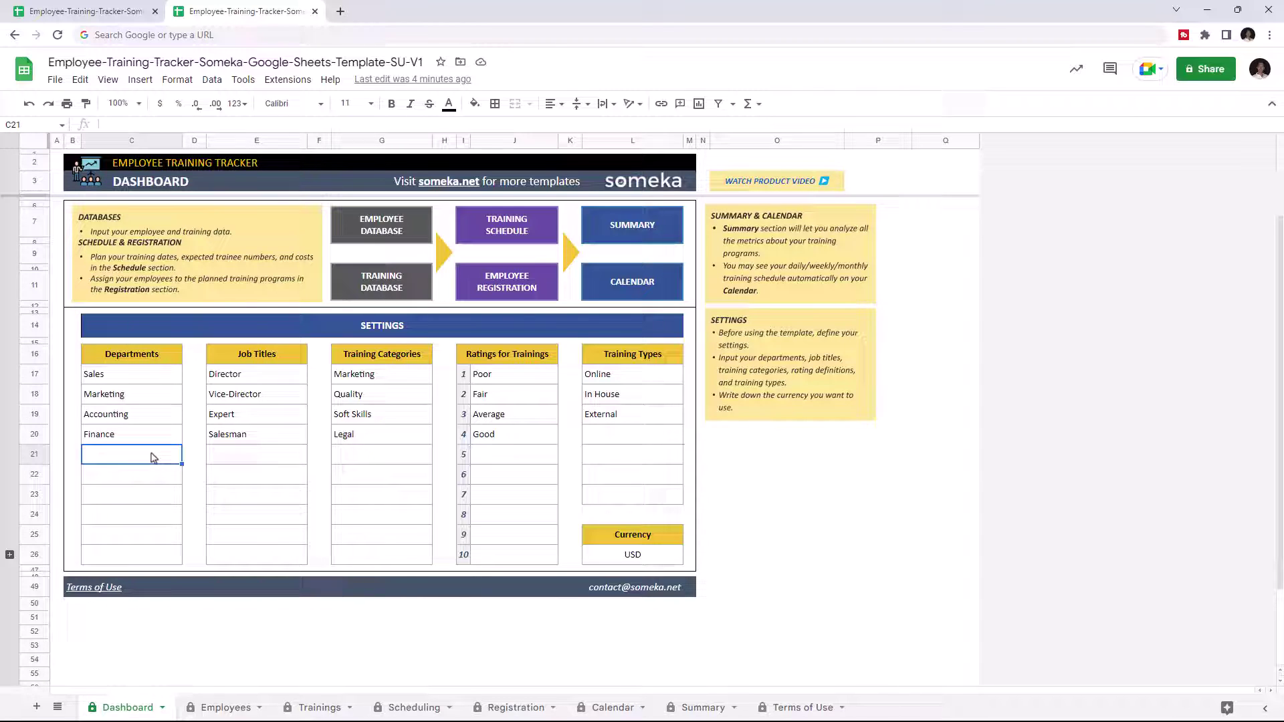
text(R&D)
click(280, 457)
text(Engineeer)
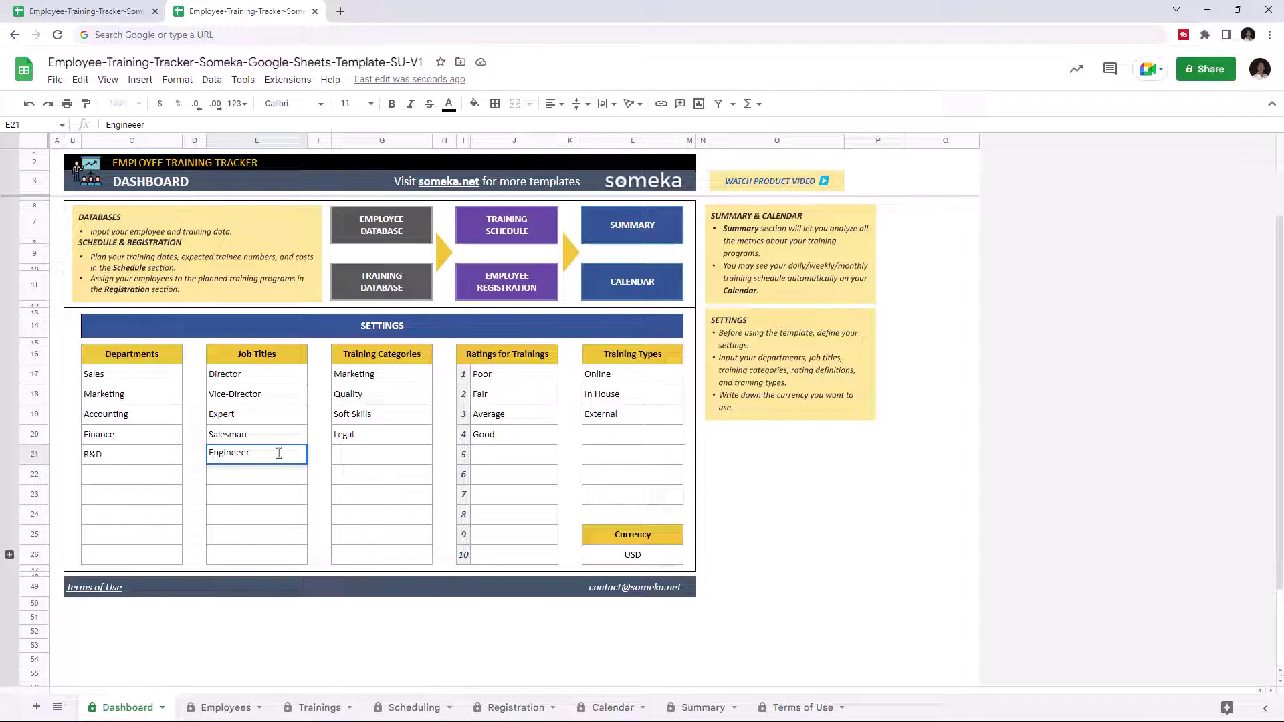
click(394, 457)
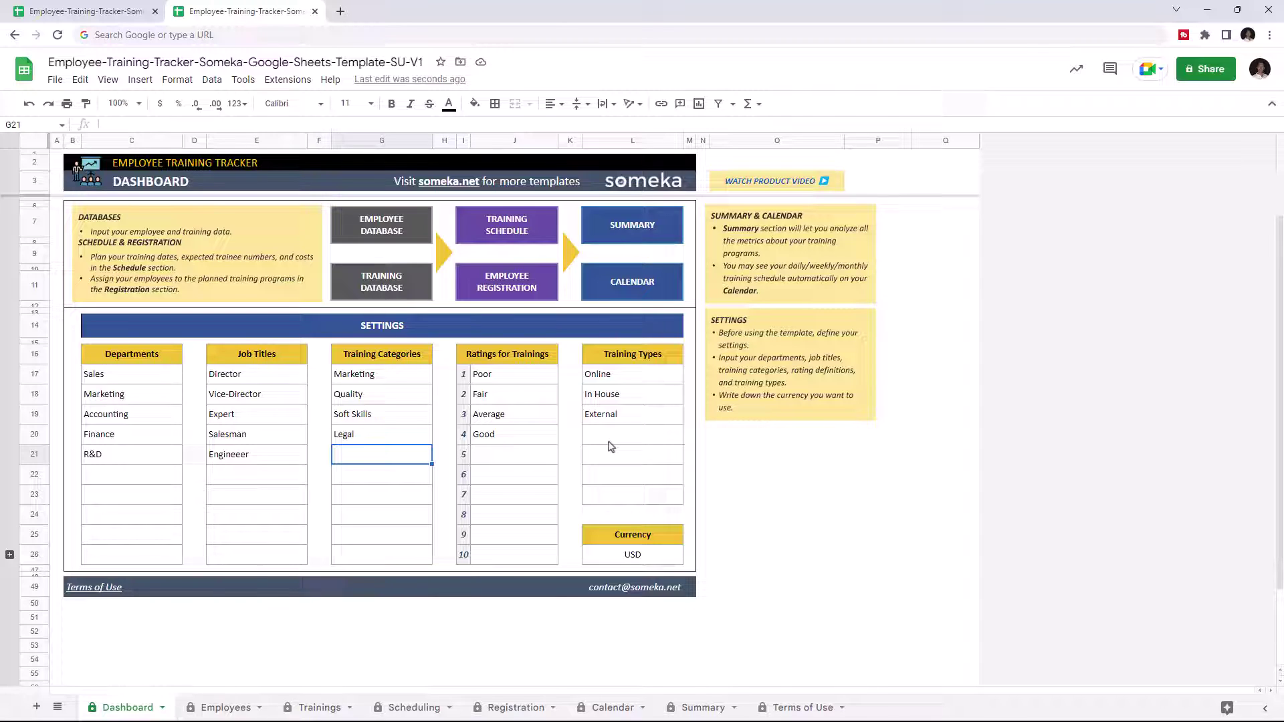
click(634, 555)
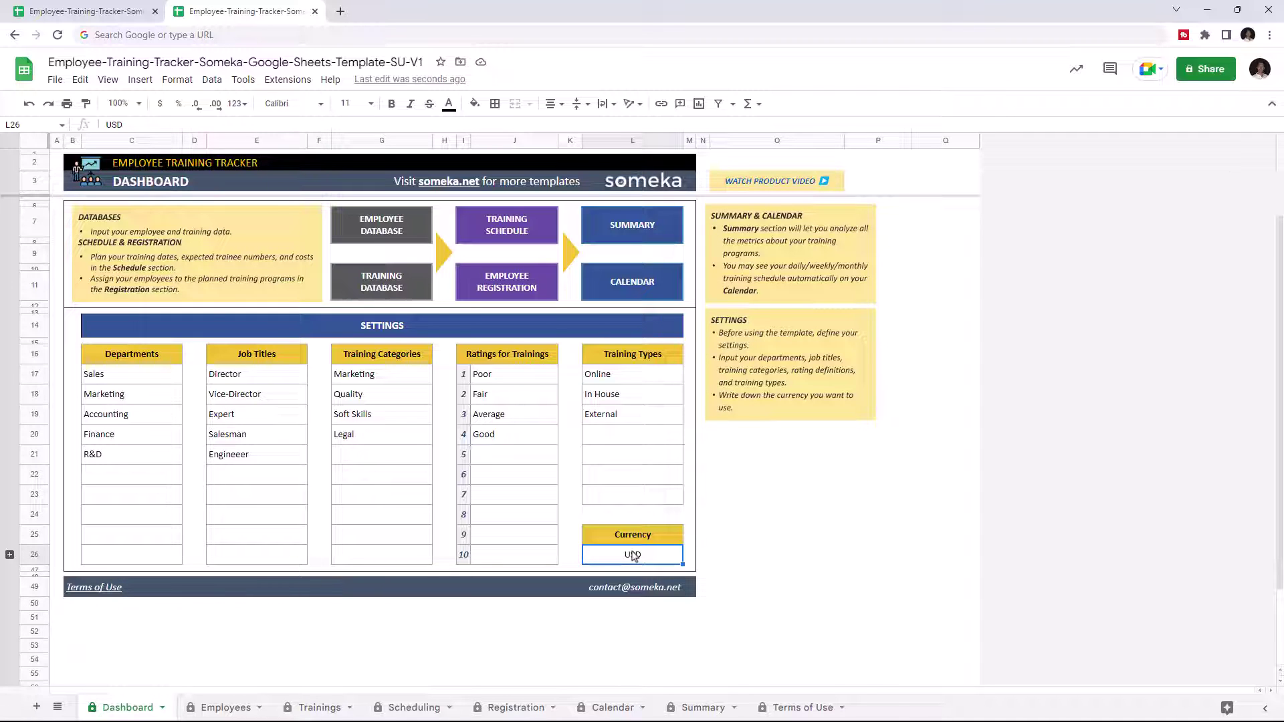
click(225, 709)
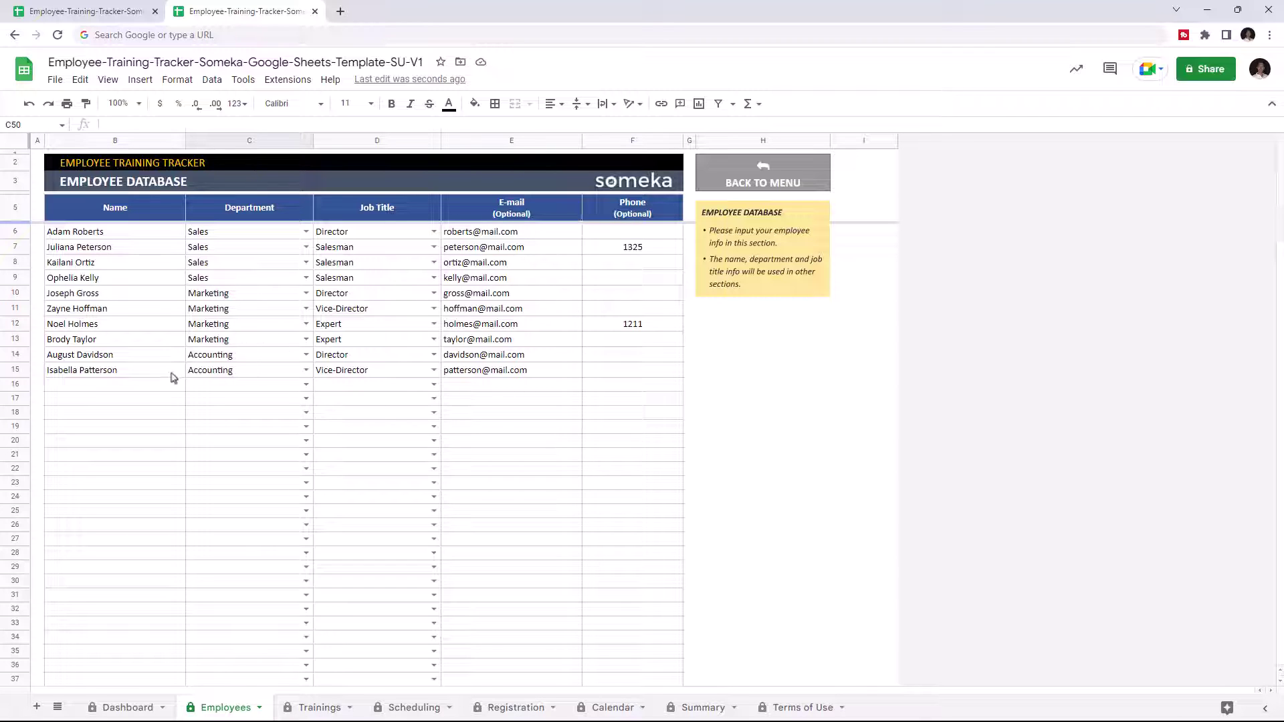
click(147, 393)
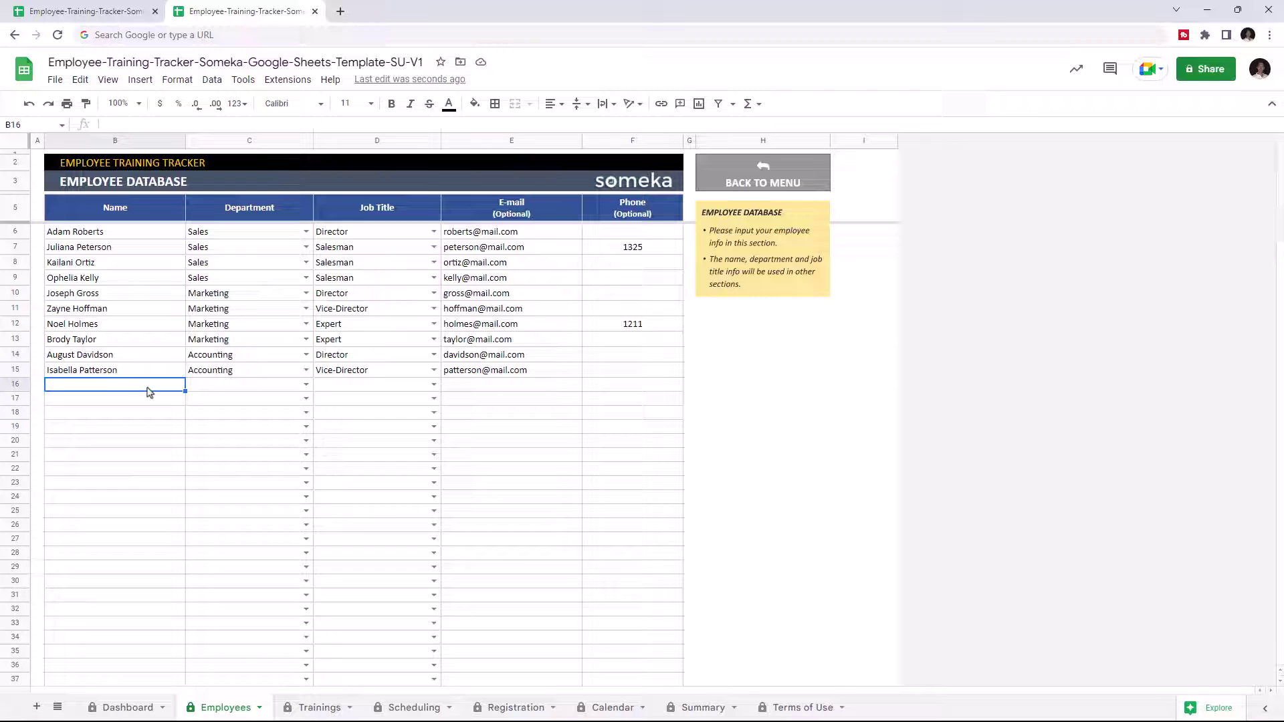
text(Tom Adams)
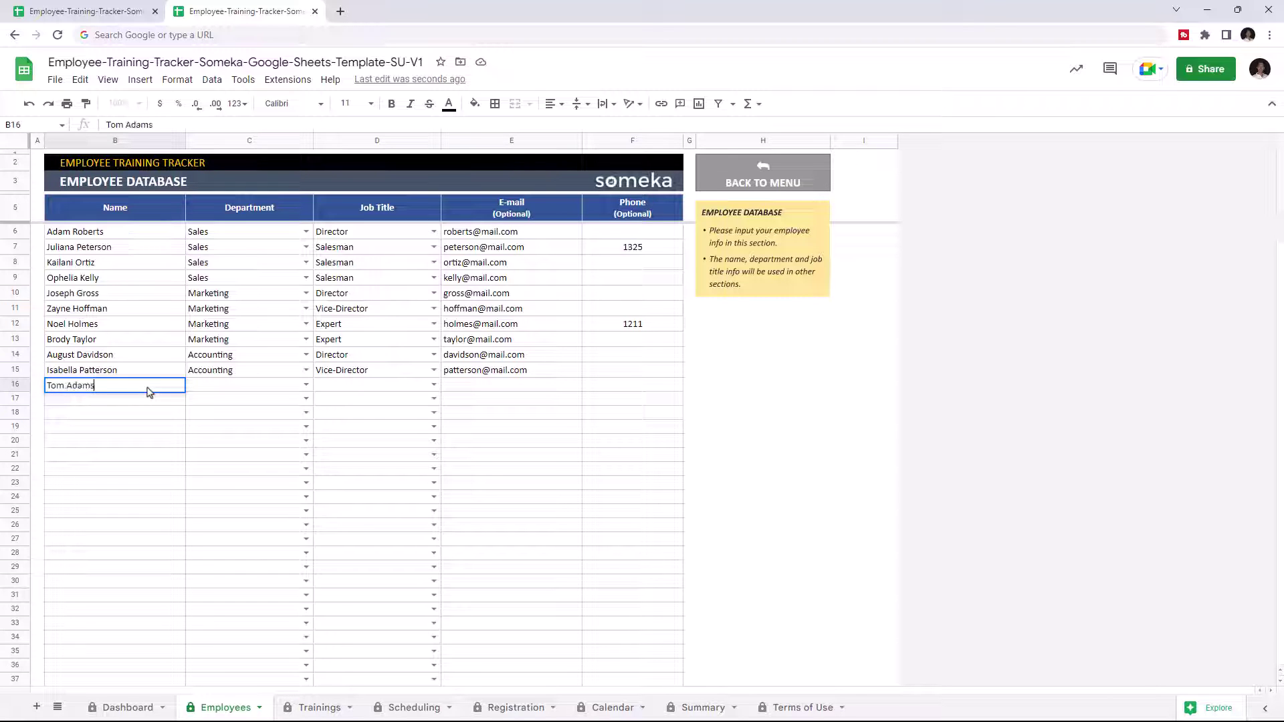
click(301, 391)
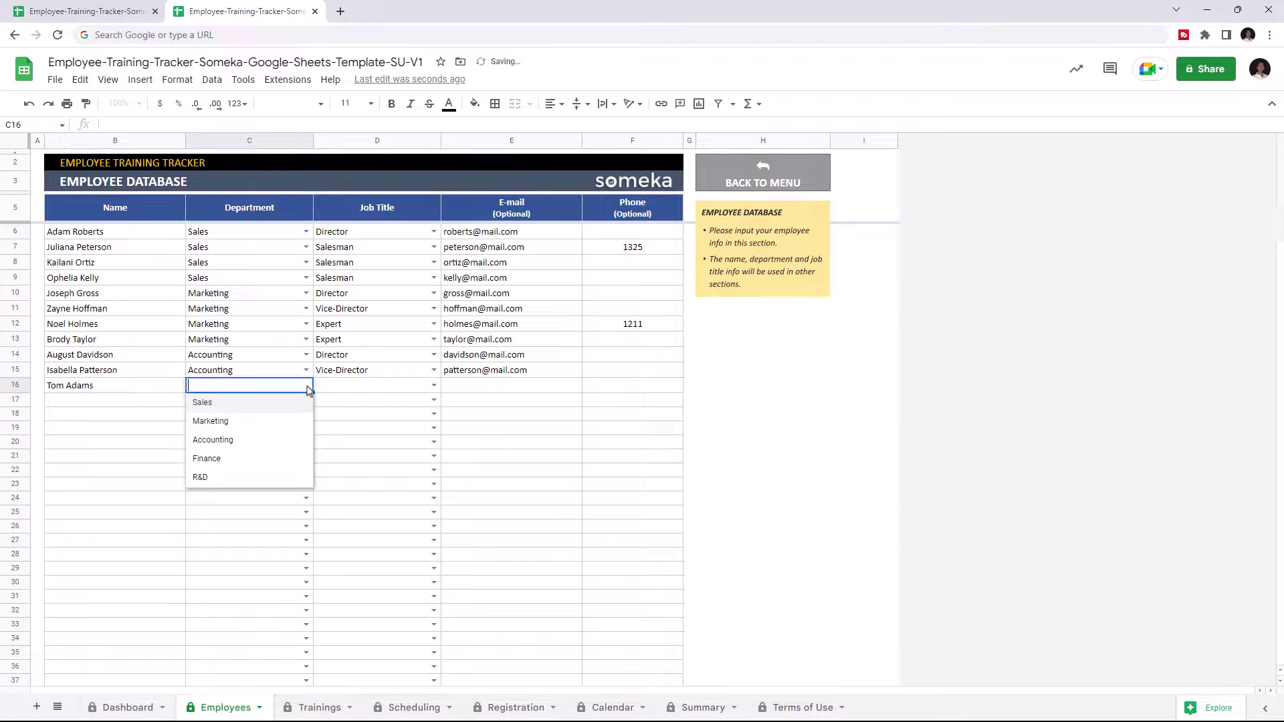
click(229, 479)
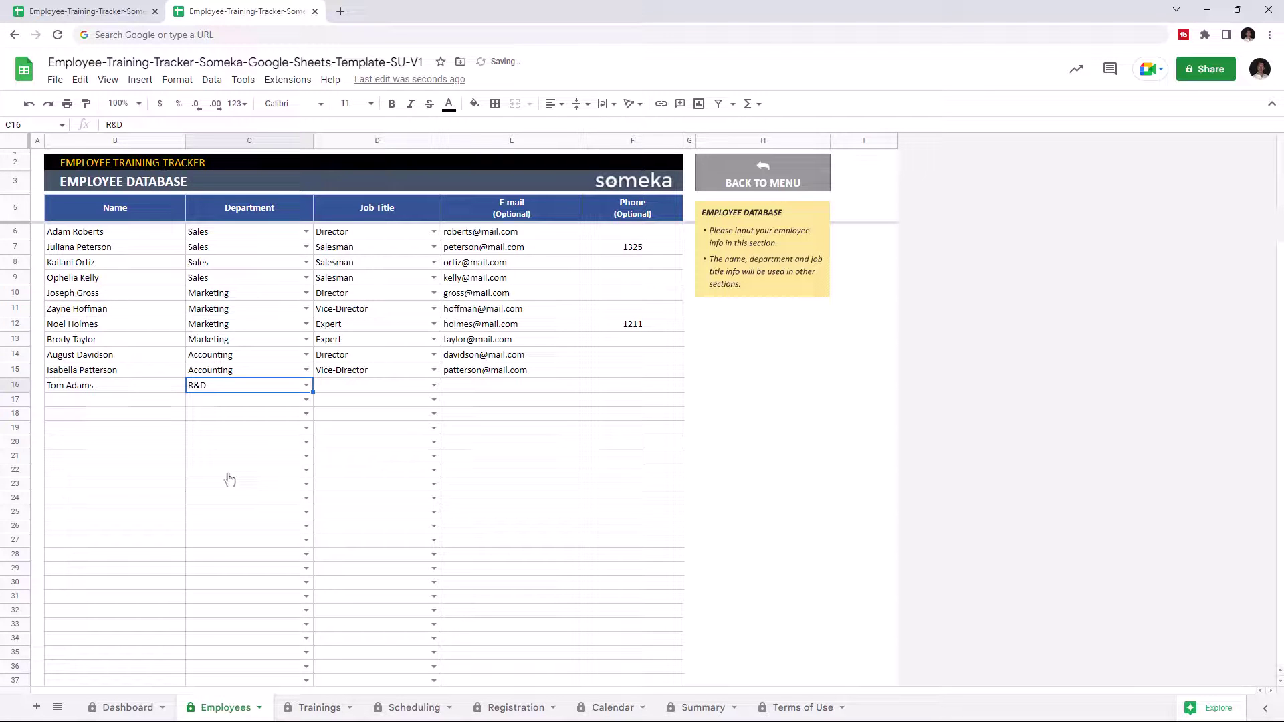
click(433, 386)
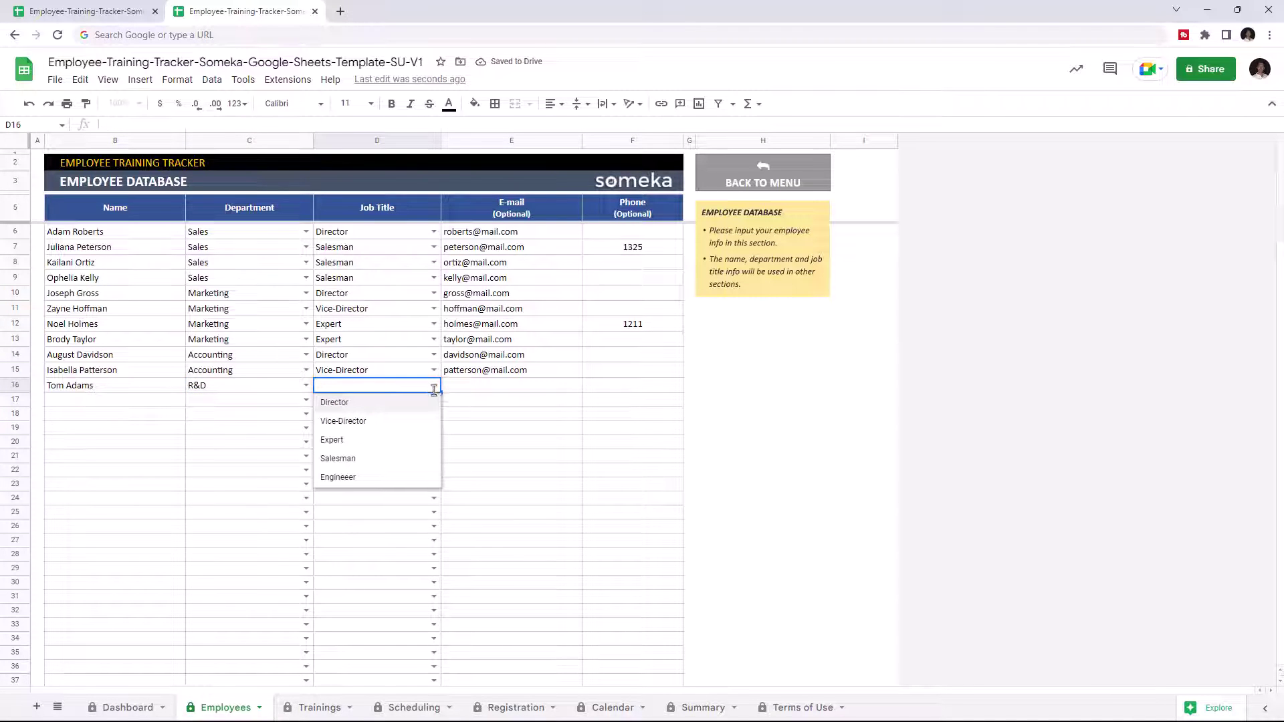
click(391, 478)
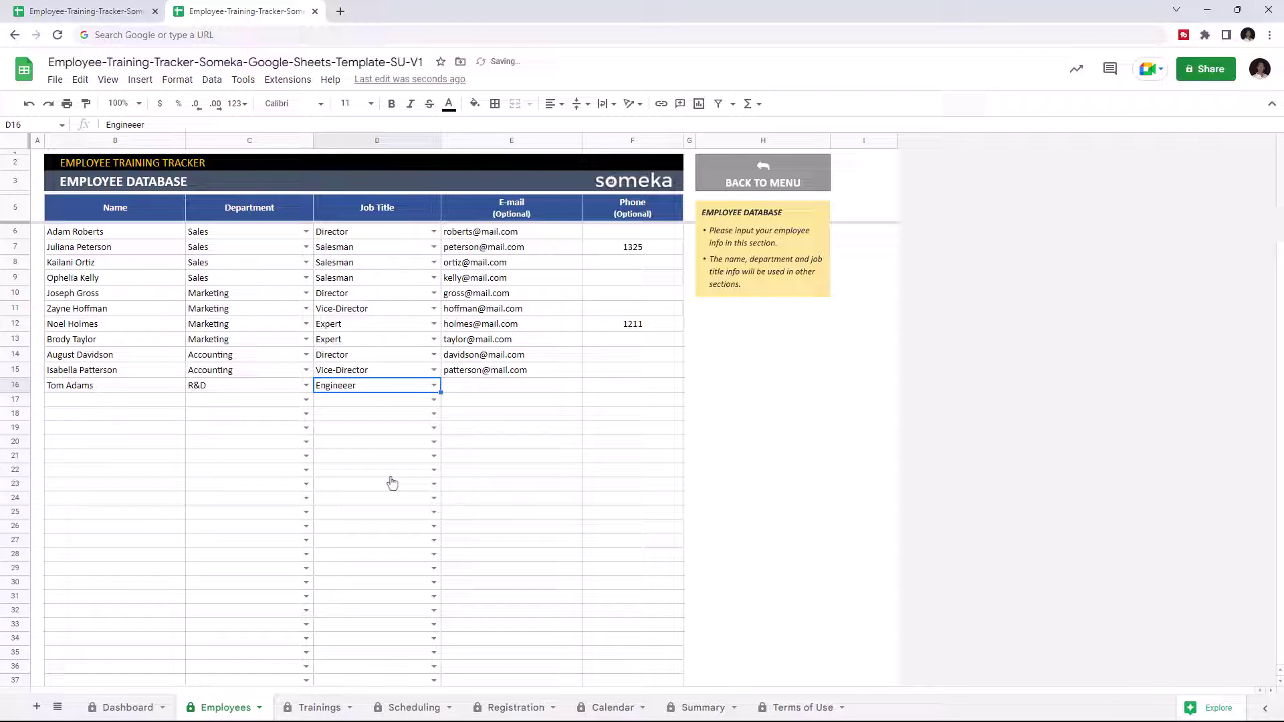
click(500, 392)
click(616, 394)
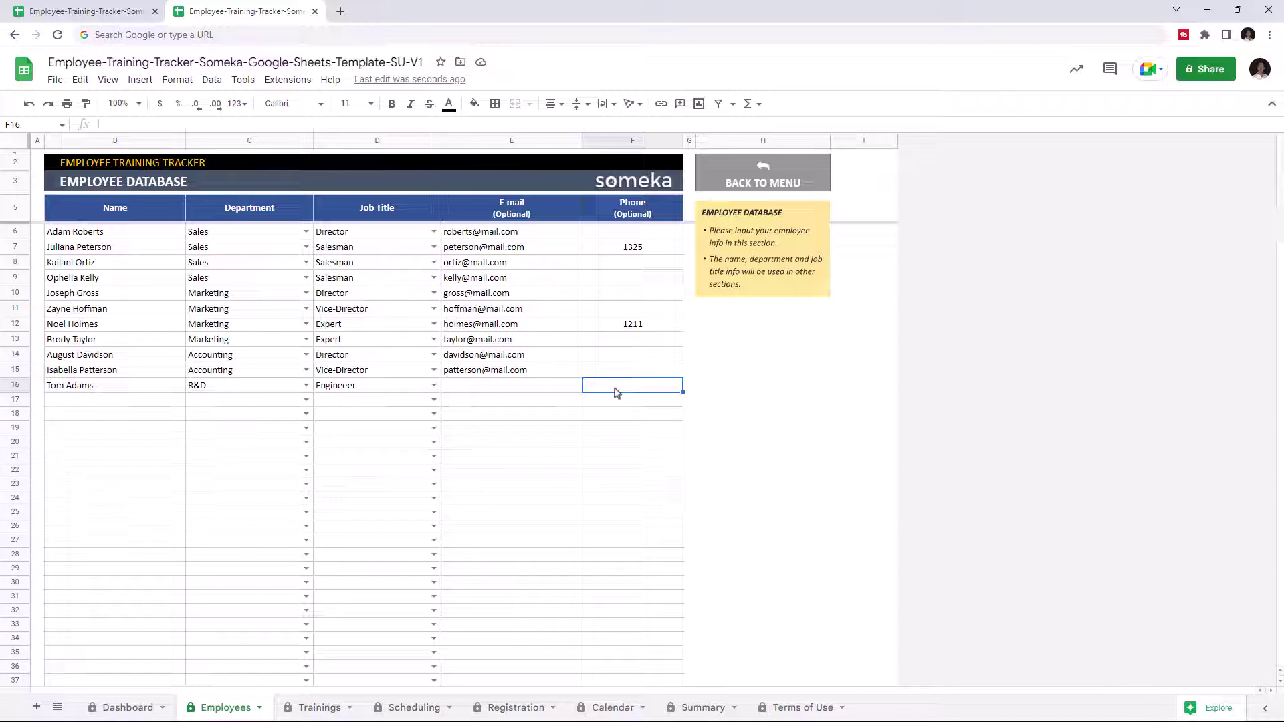
On the Trainings sheet, enter CAD in row 12 as a Marketing, In House, 40-hour training
click(315, 710)
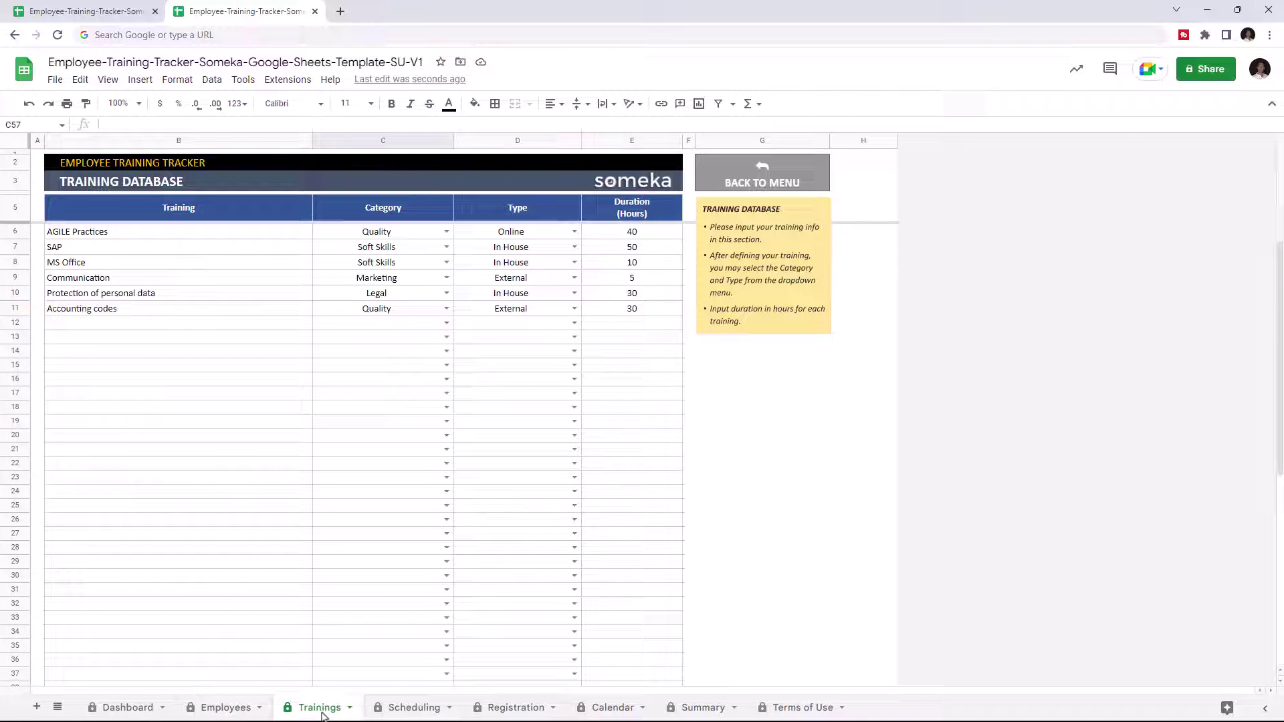
click(214, 332)
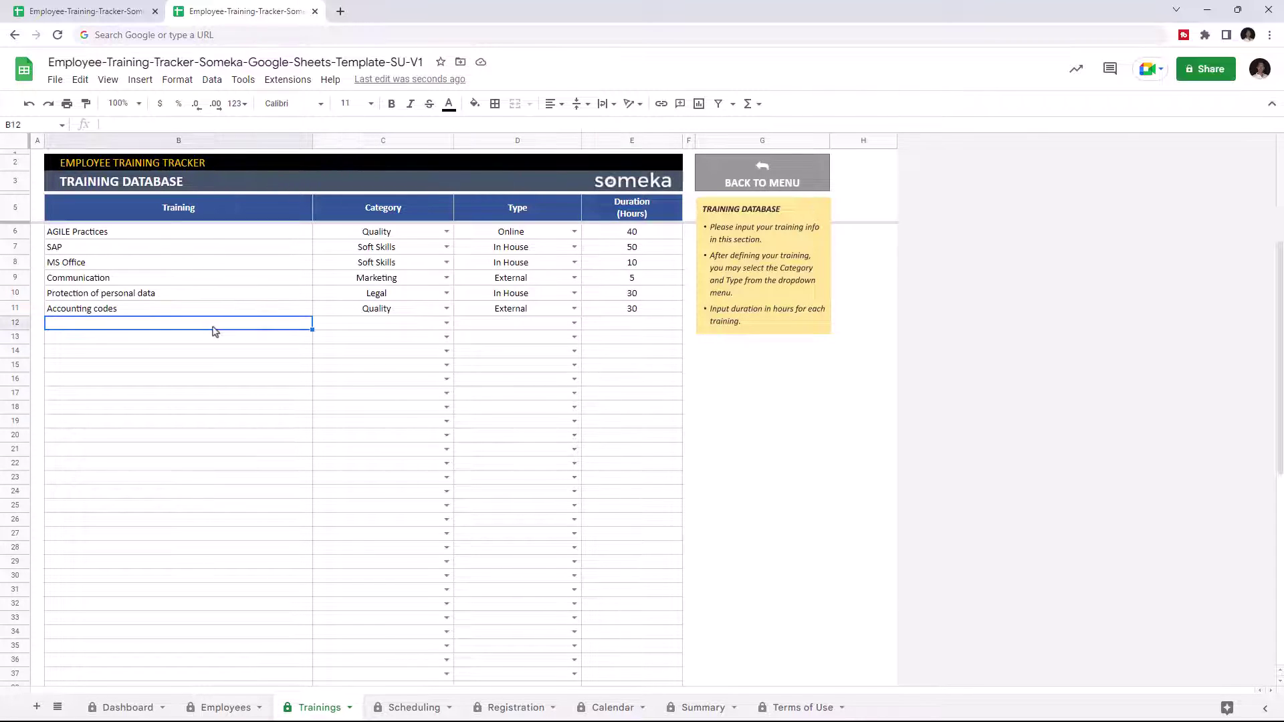
click(573, 325)
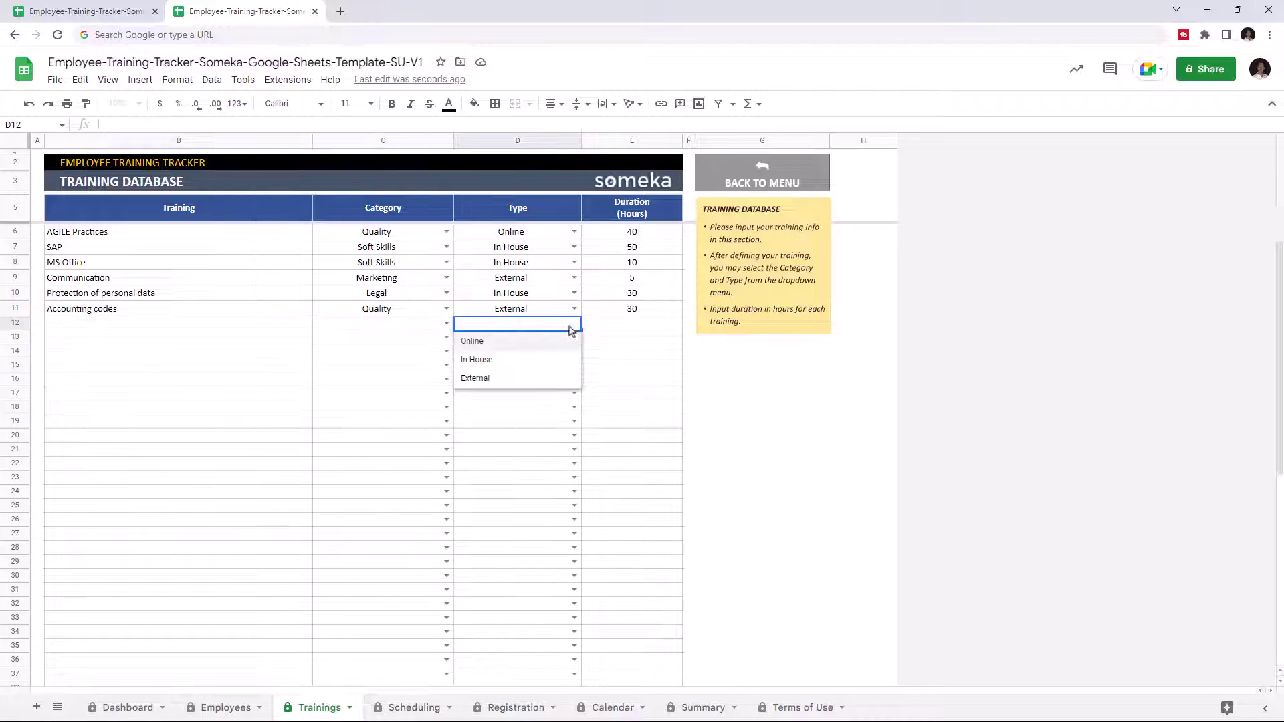
click(636, 327)
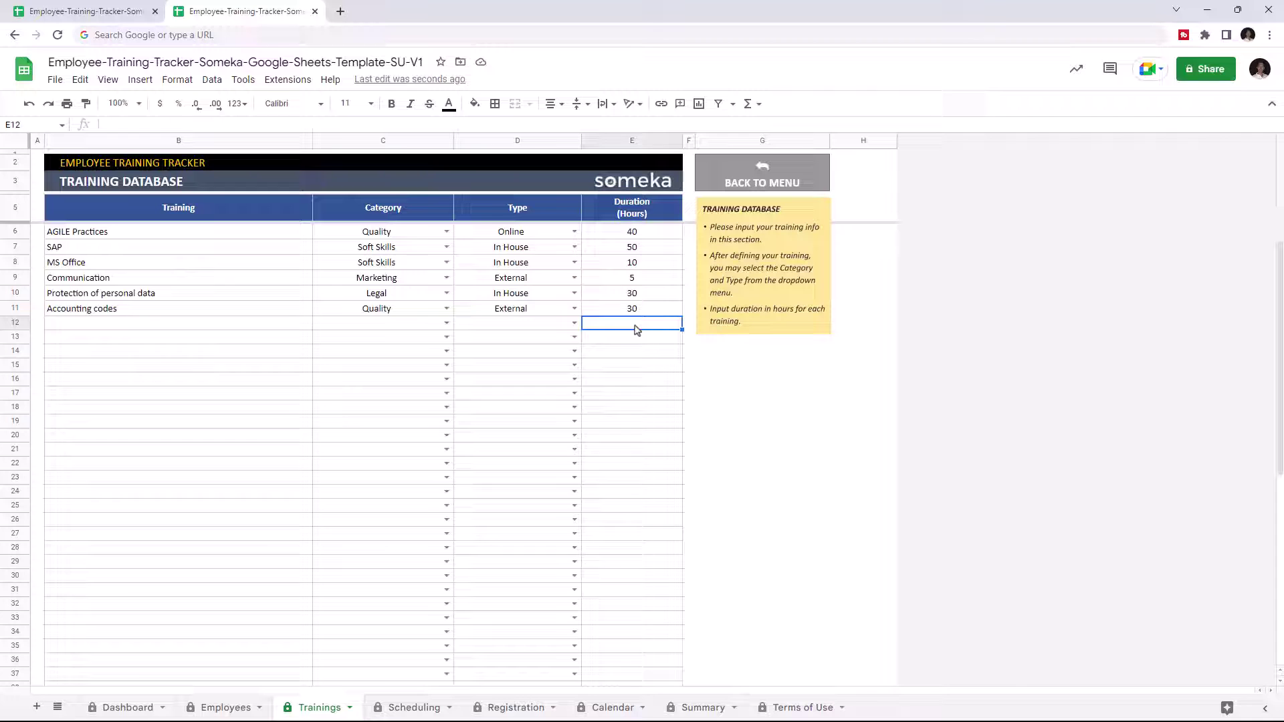
click(280, 325)
text(CAD)
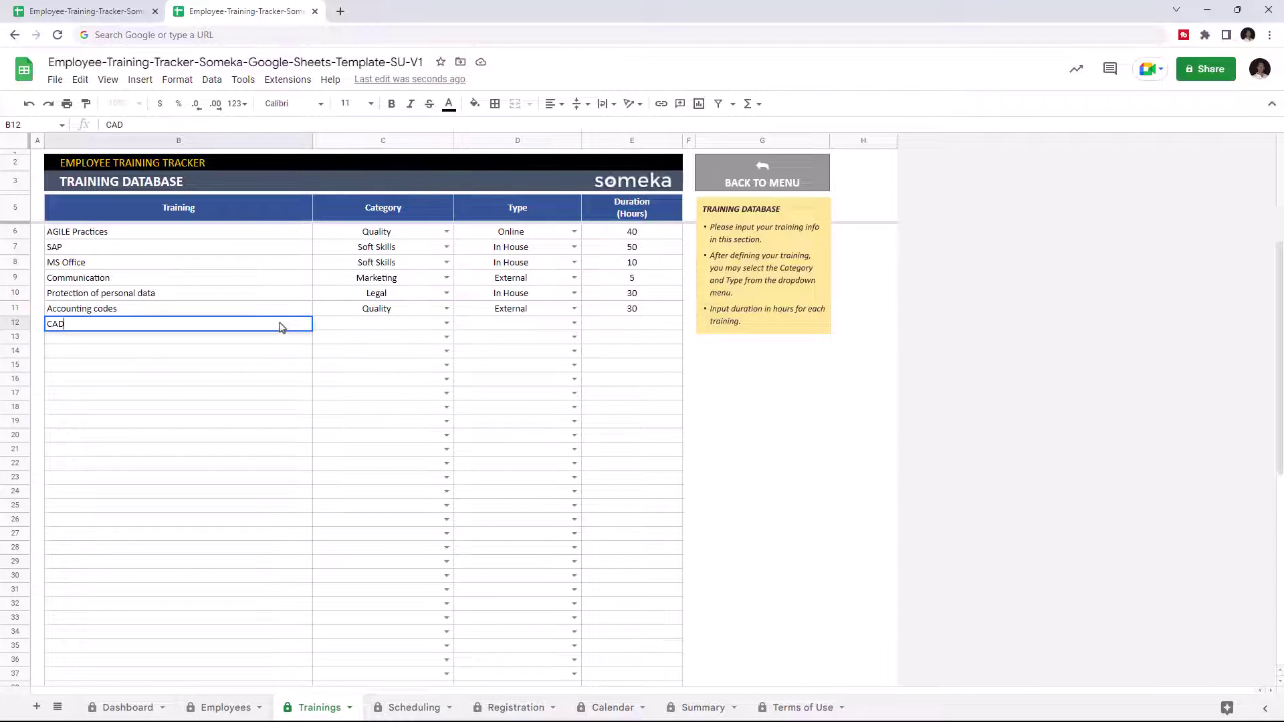
click(447, 324)
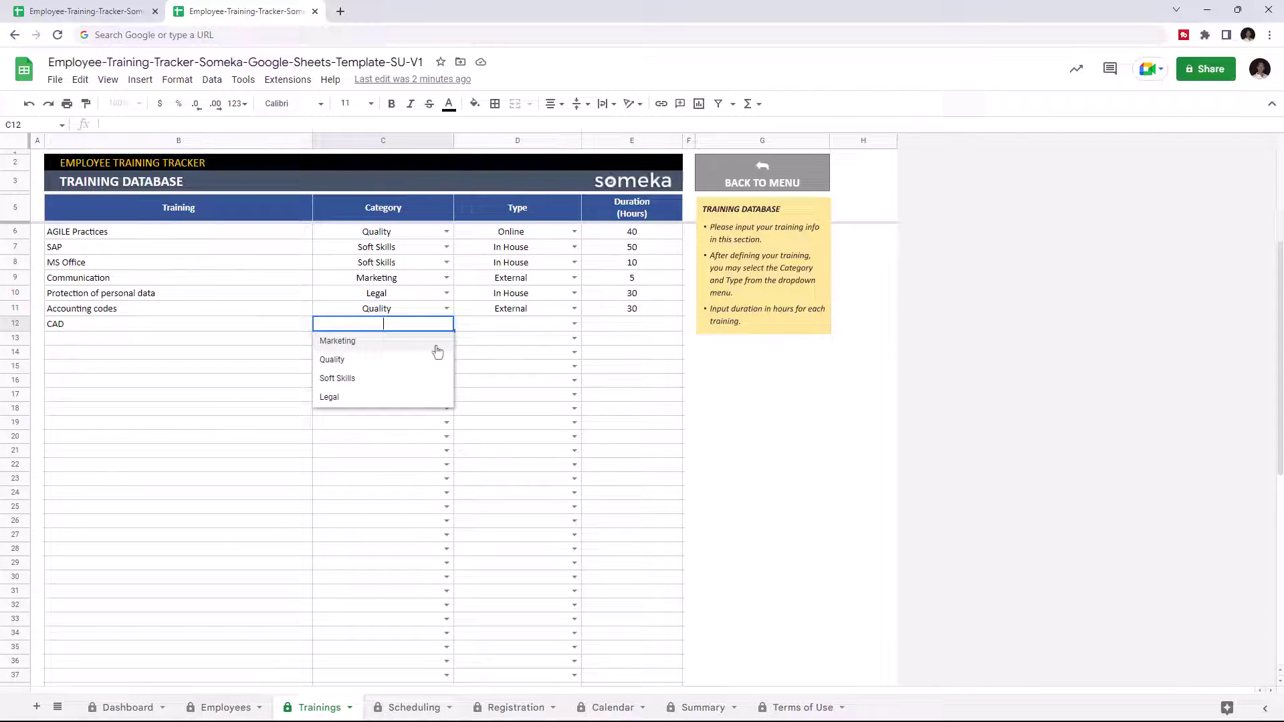
click(573, 324)
click(512, 358)
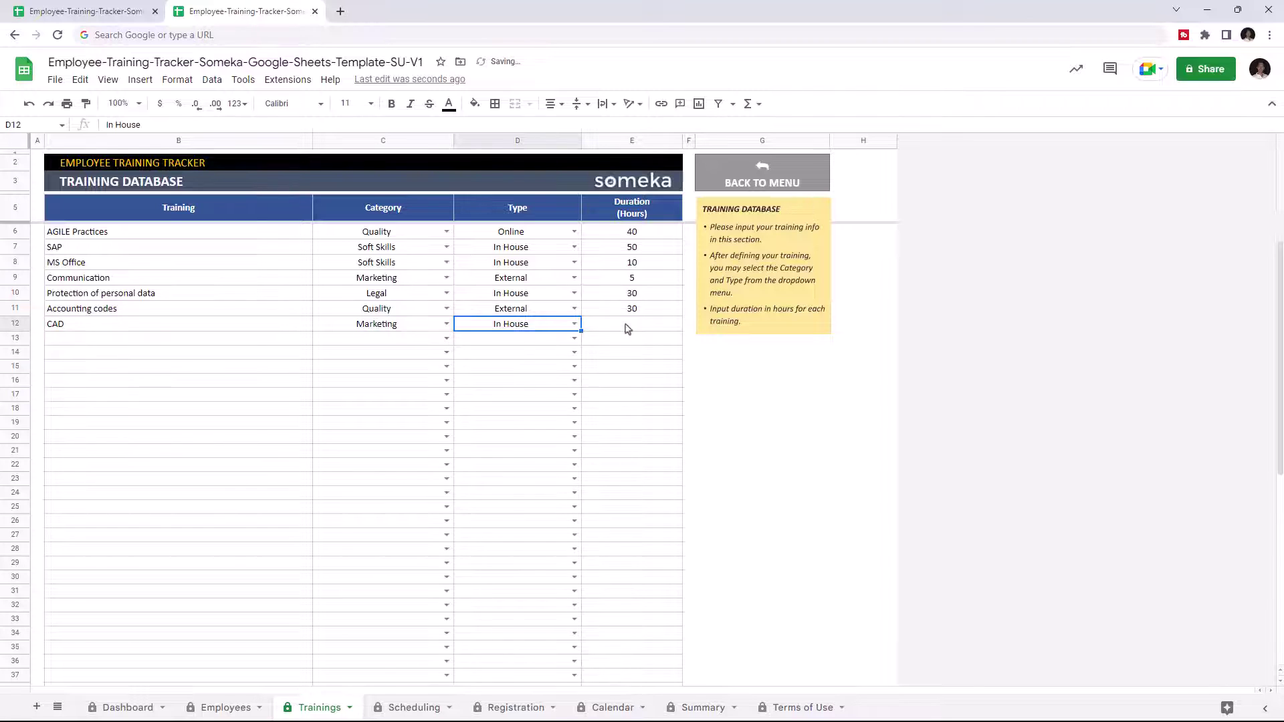
click(626, 326)
text(40)
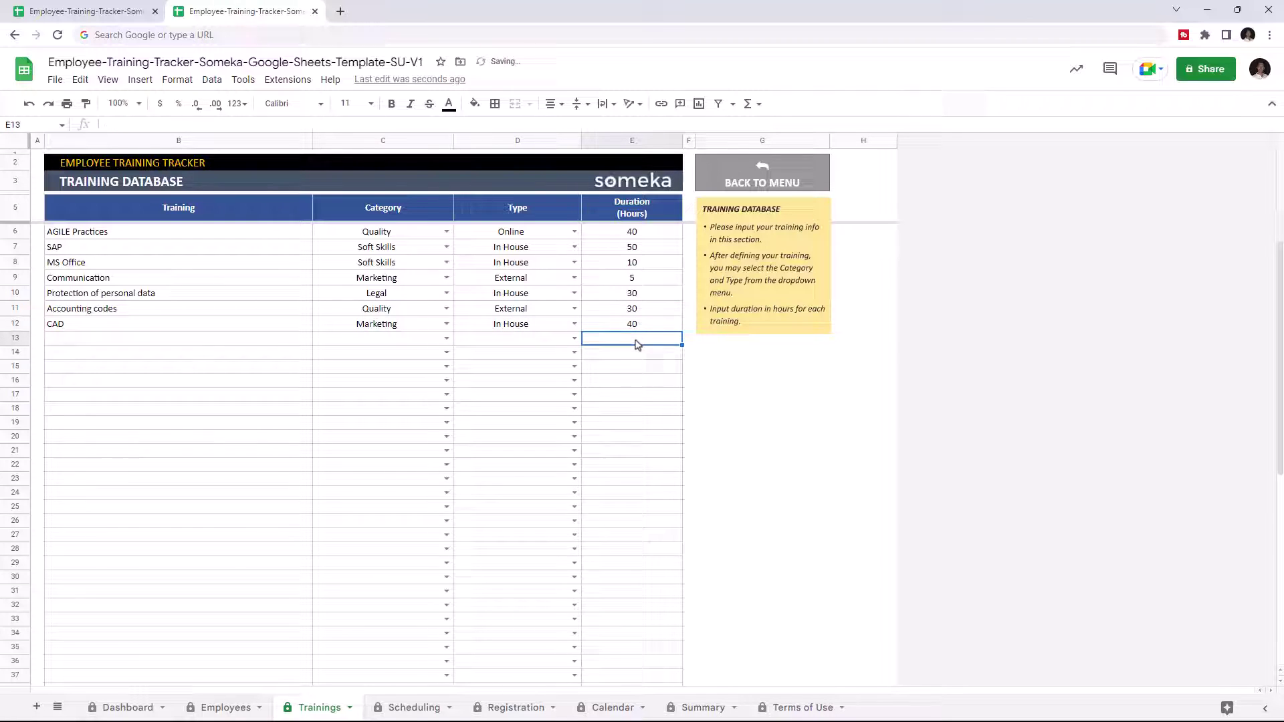
click(634, 344)
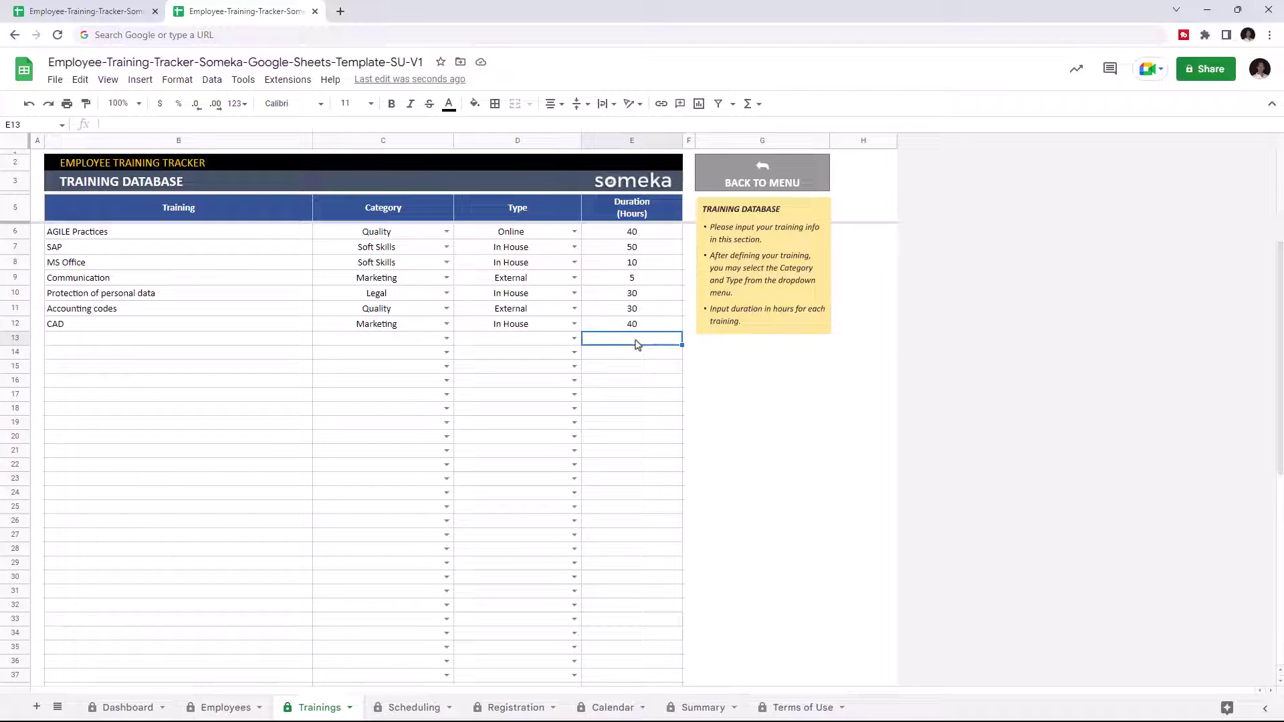
Survey the empty row 19 of the Scheduling sheet, including its training and status choices
click(412, 707)
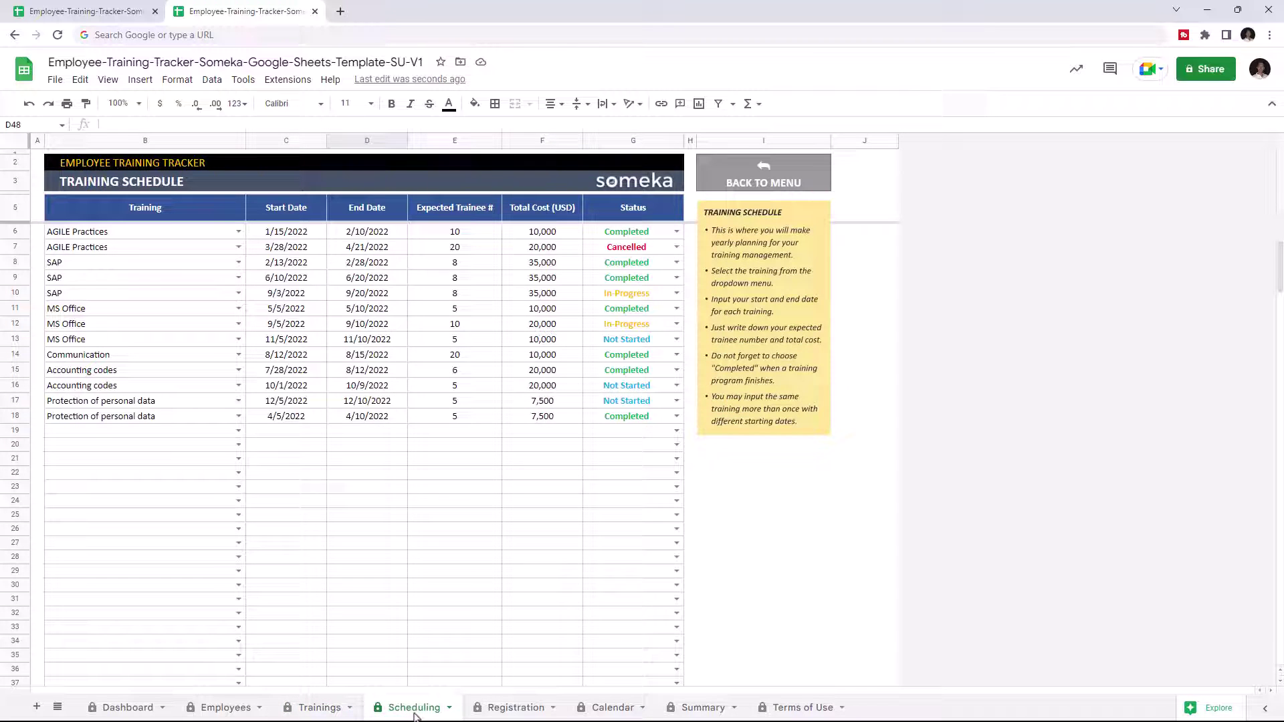
click(238, 434)
click(275, 438)
click(349, 433)
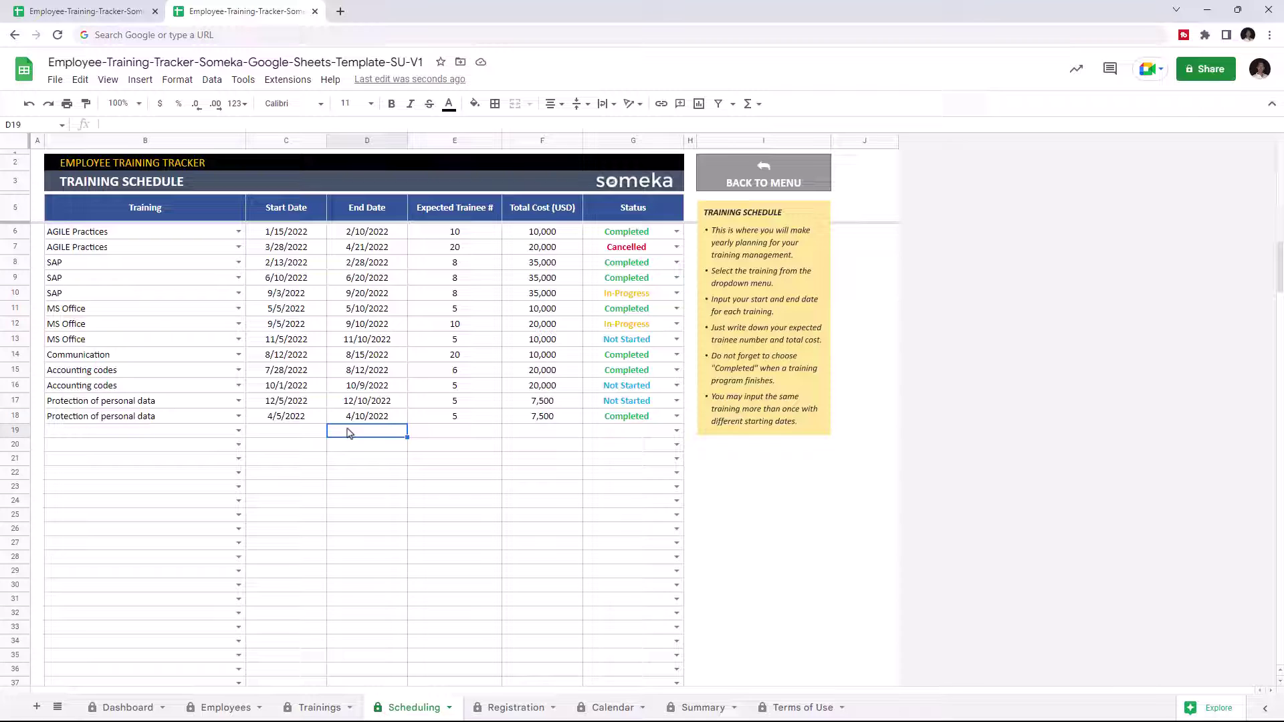
click(452, 434)
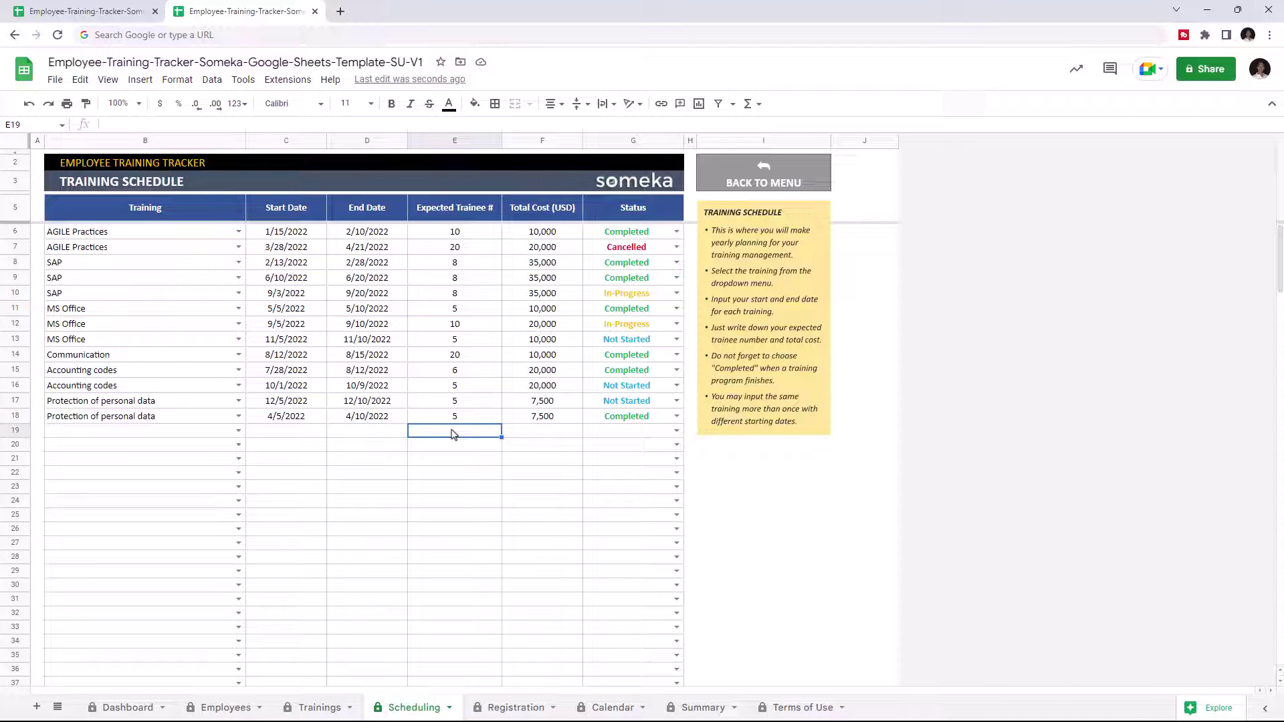
click(542, 435)
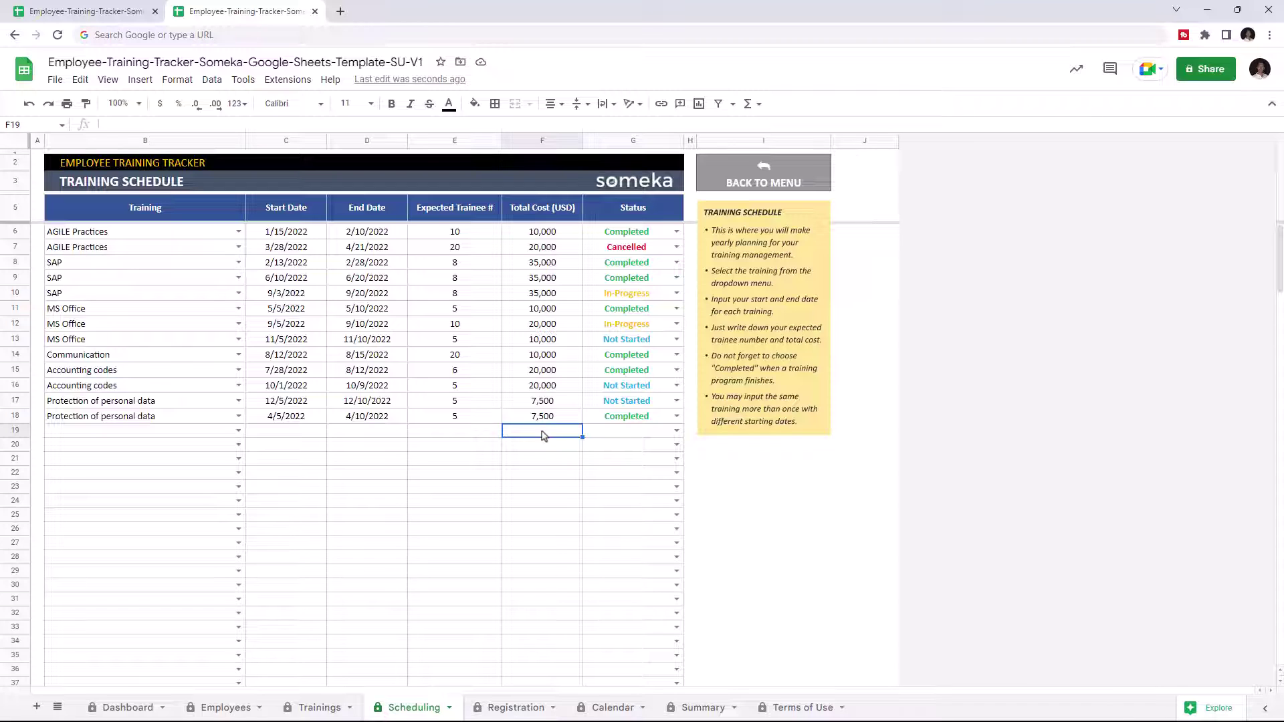
click(676, 430)
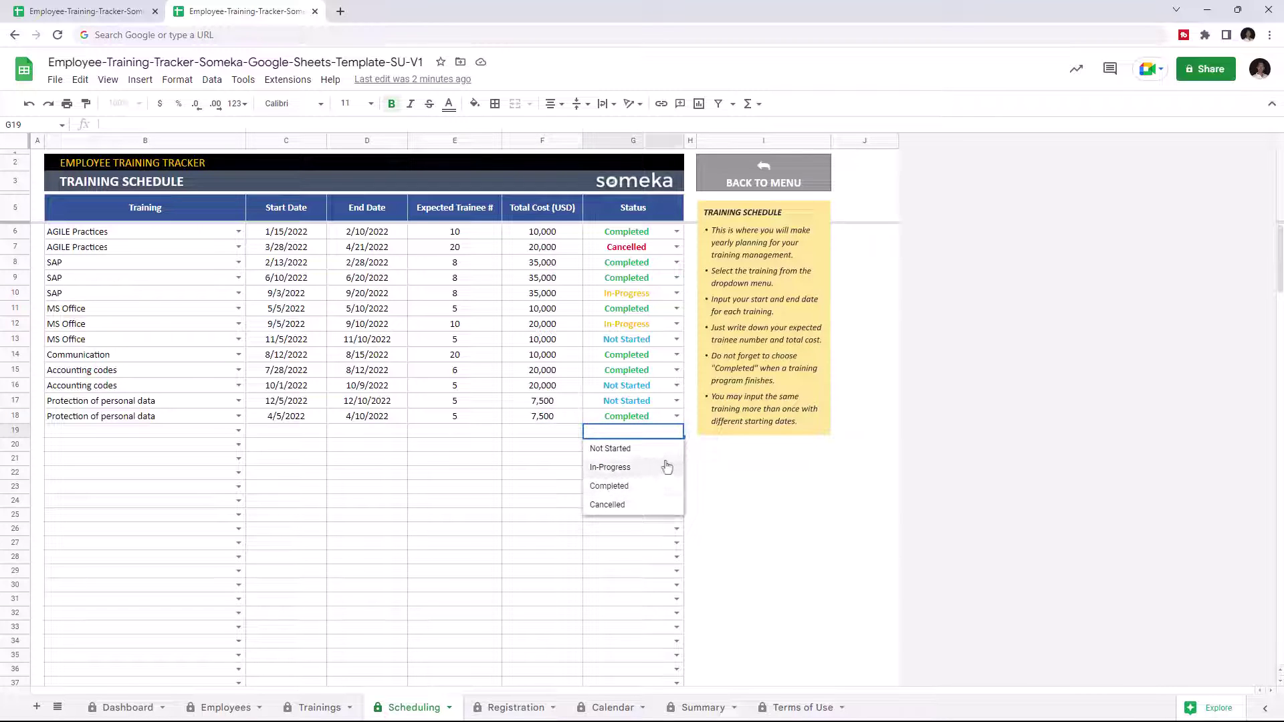
Fill row 19 with Accounting codes, 10/10/2022 to 11/10/2022, 10 trainees and 5,000 cost
click(238, 430)
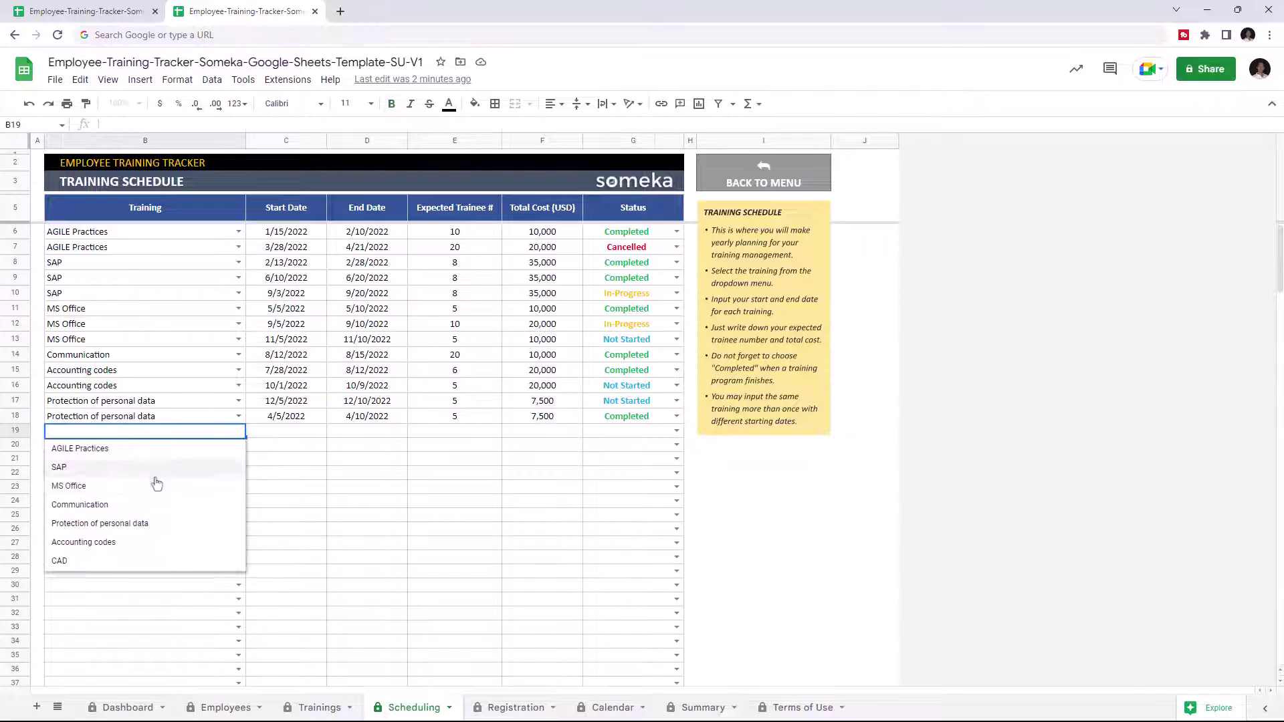
click(151, 543)
click(297, 437)
text(10/10/2022)
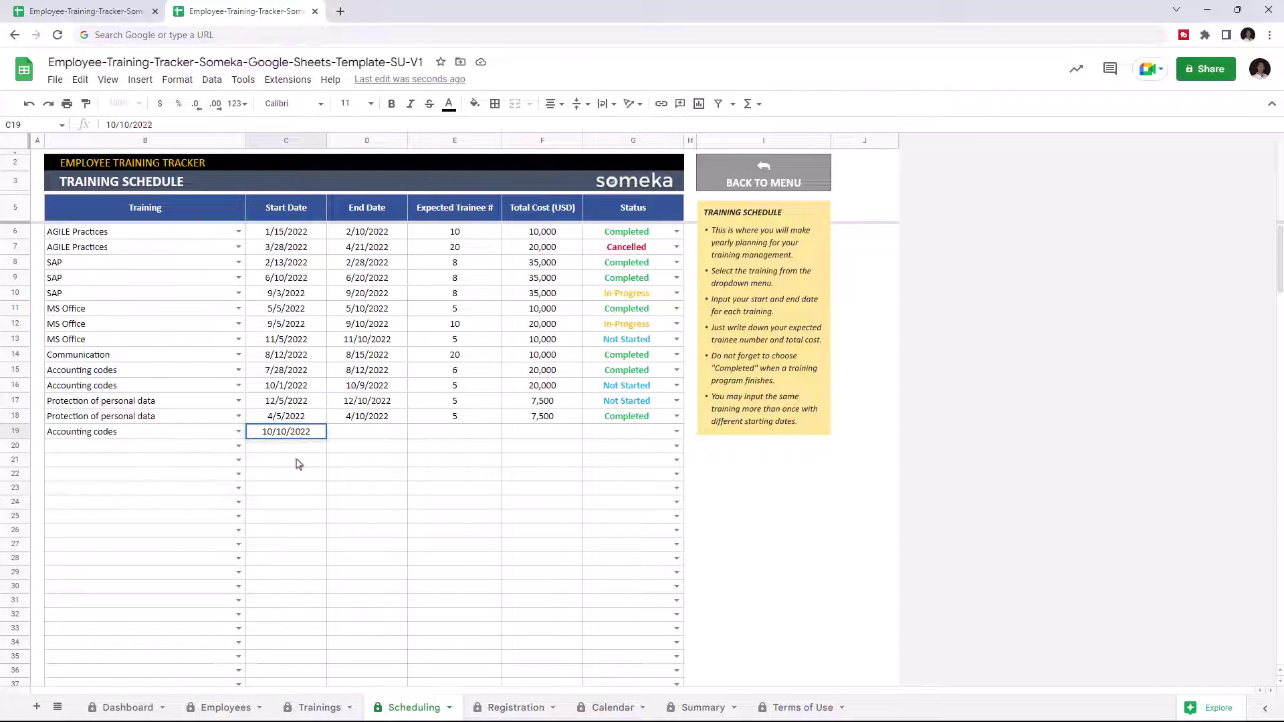
click(366, 437)
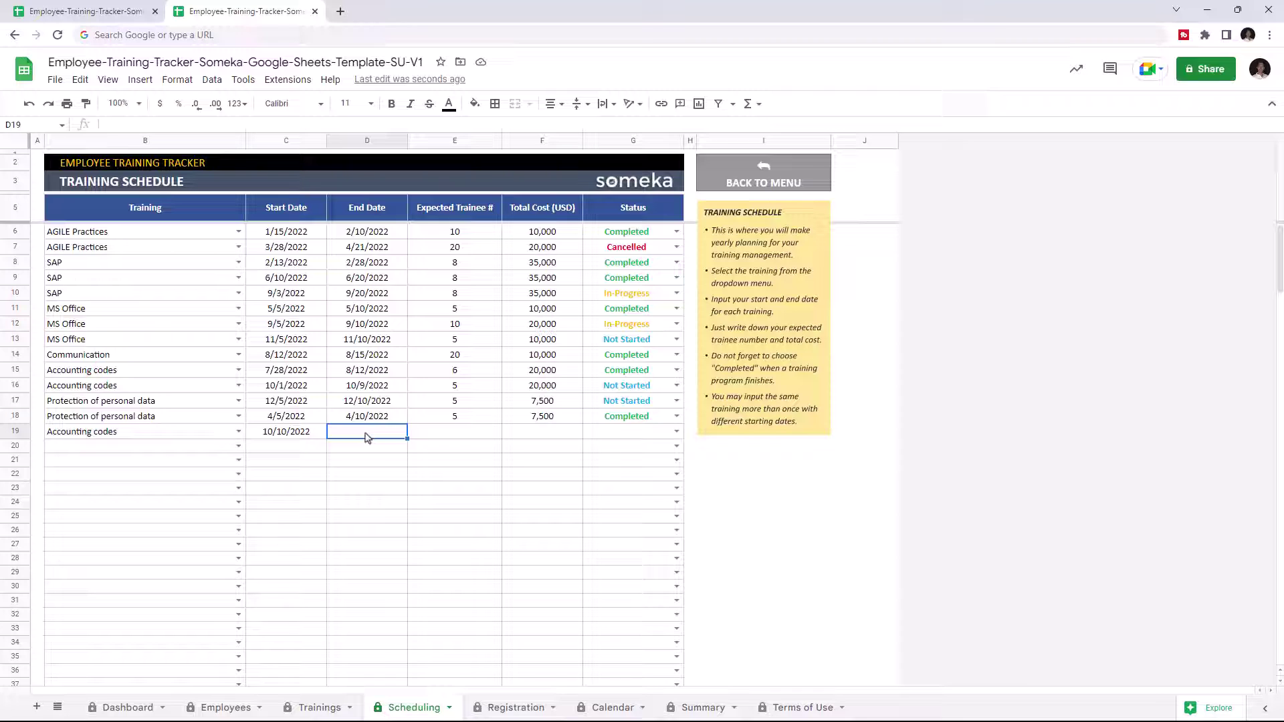
text(11/10/2022)
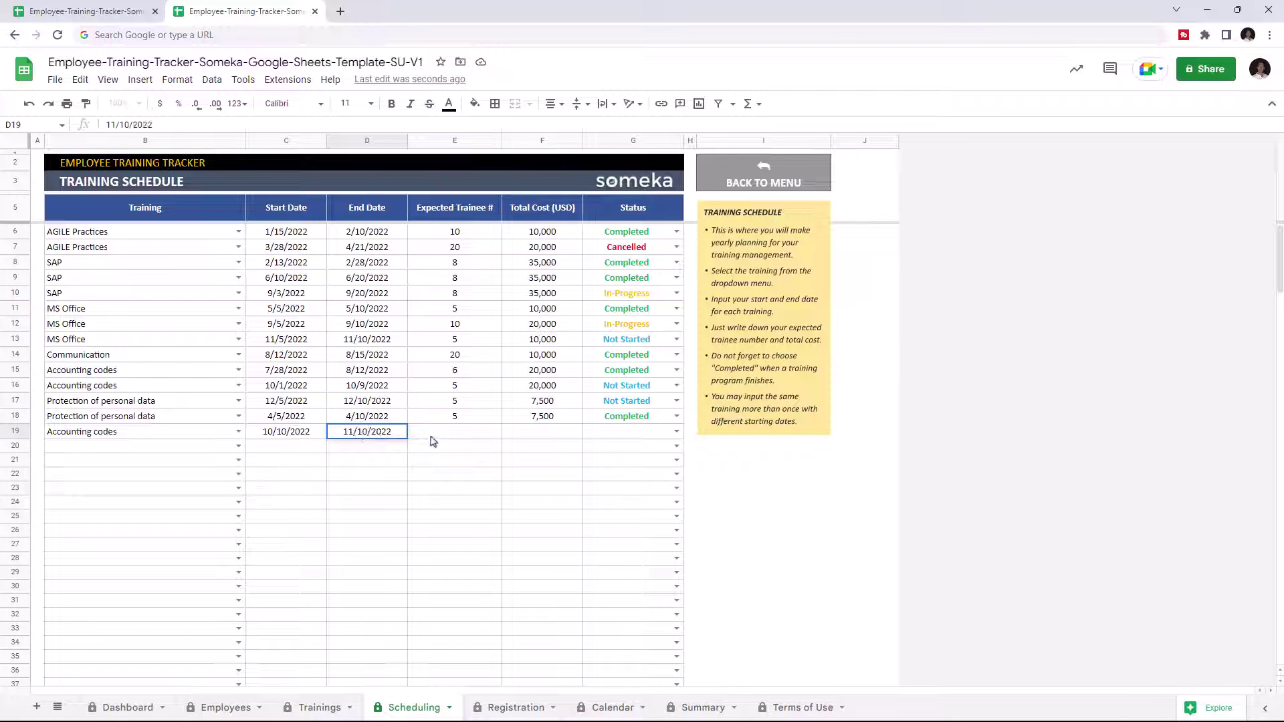
click(457, 439)
text(10)
click(536, 438)
text(5000)
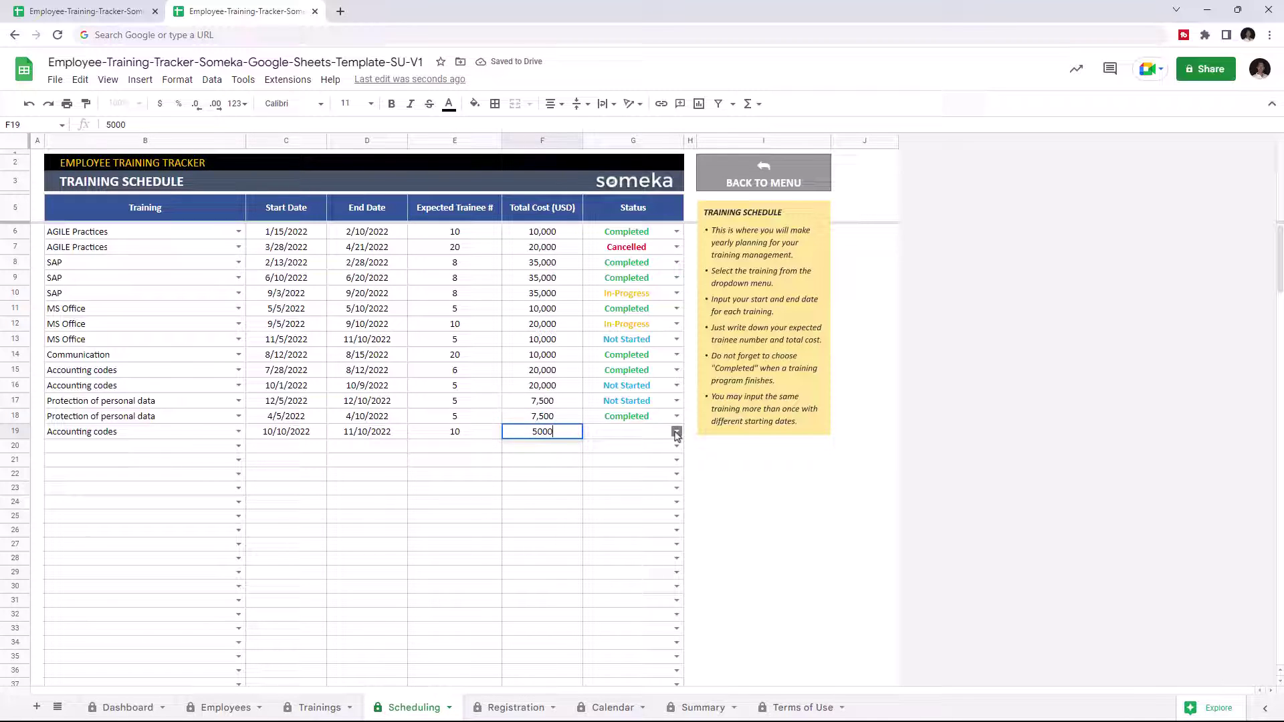
click(678, 432)
Set row 19's status to In-Progress after trying other status options
click(650, 448)
click(678, 431)
click(656, 468)
click(677, 432)
click(650, 504)
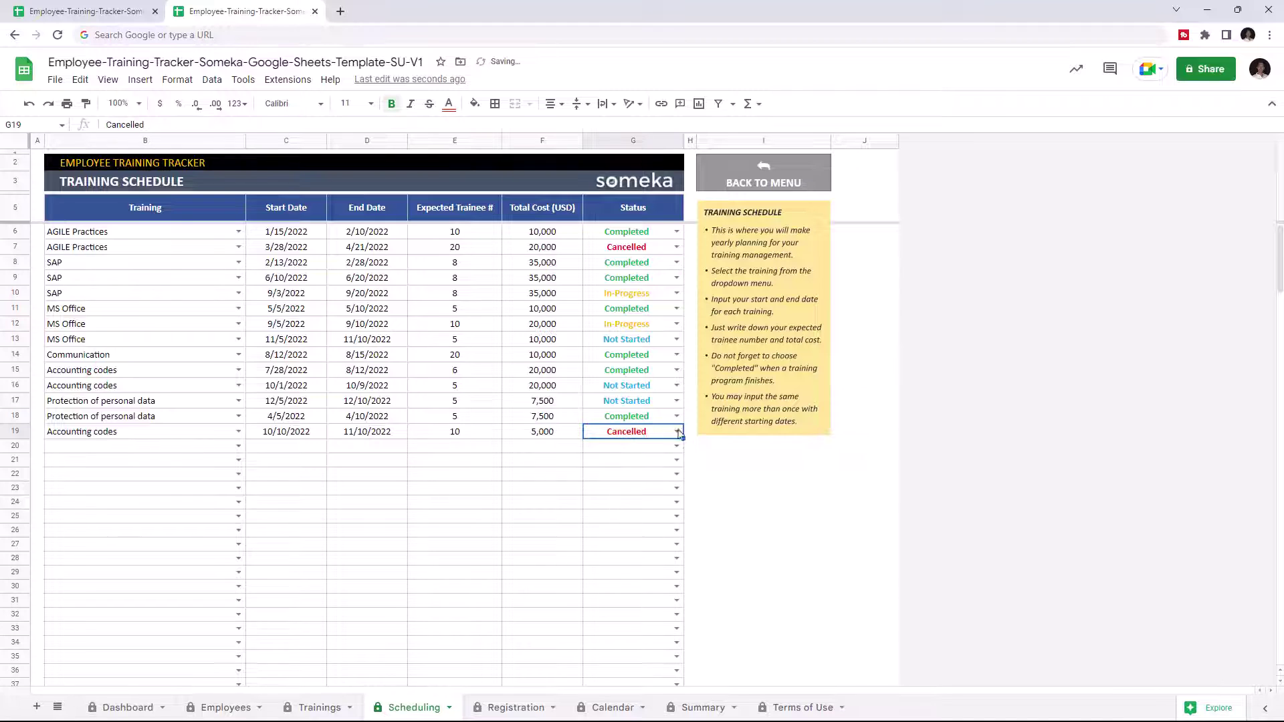
click(677, 432)
click(650, 485)
click(677, 431)
click(653, 467)
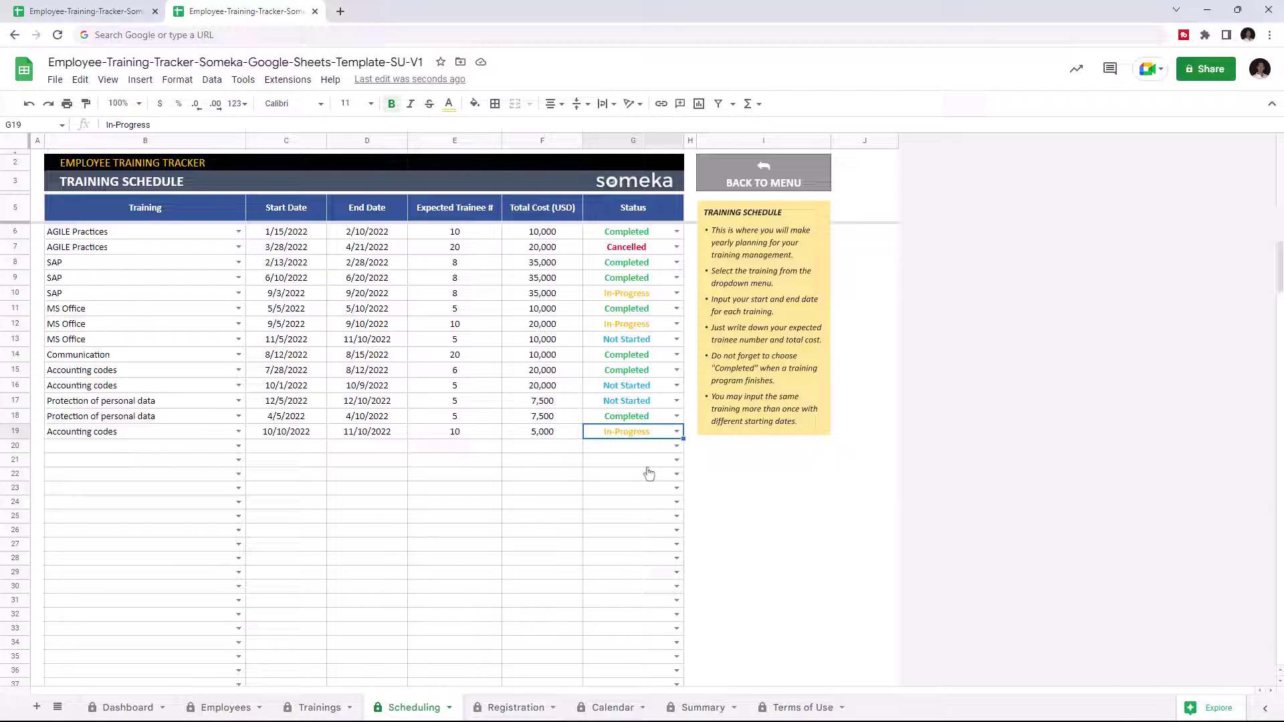
click(514, 708)
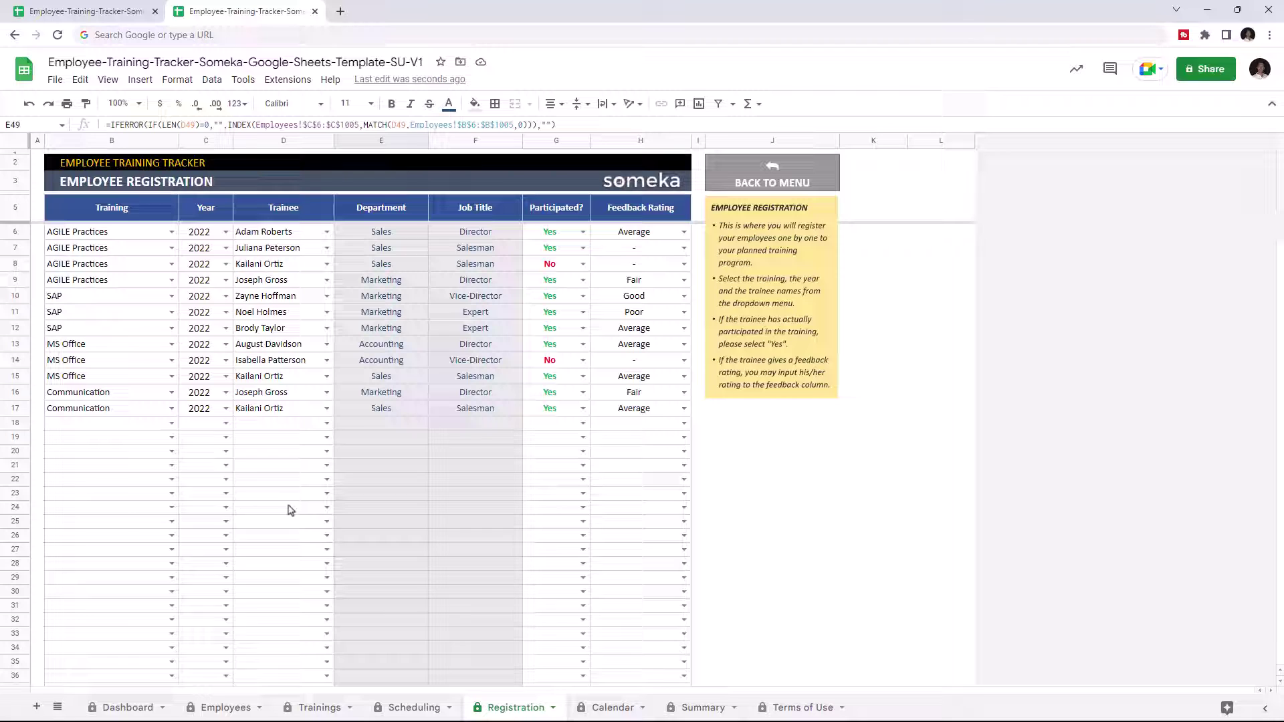
click(171, 423)
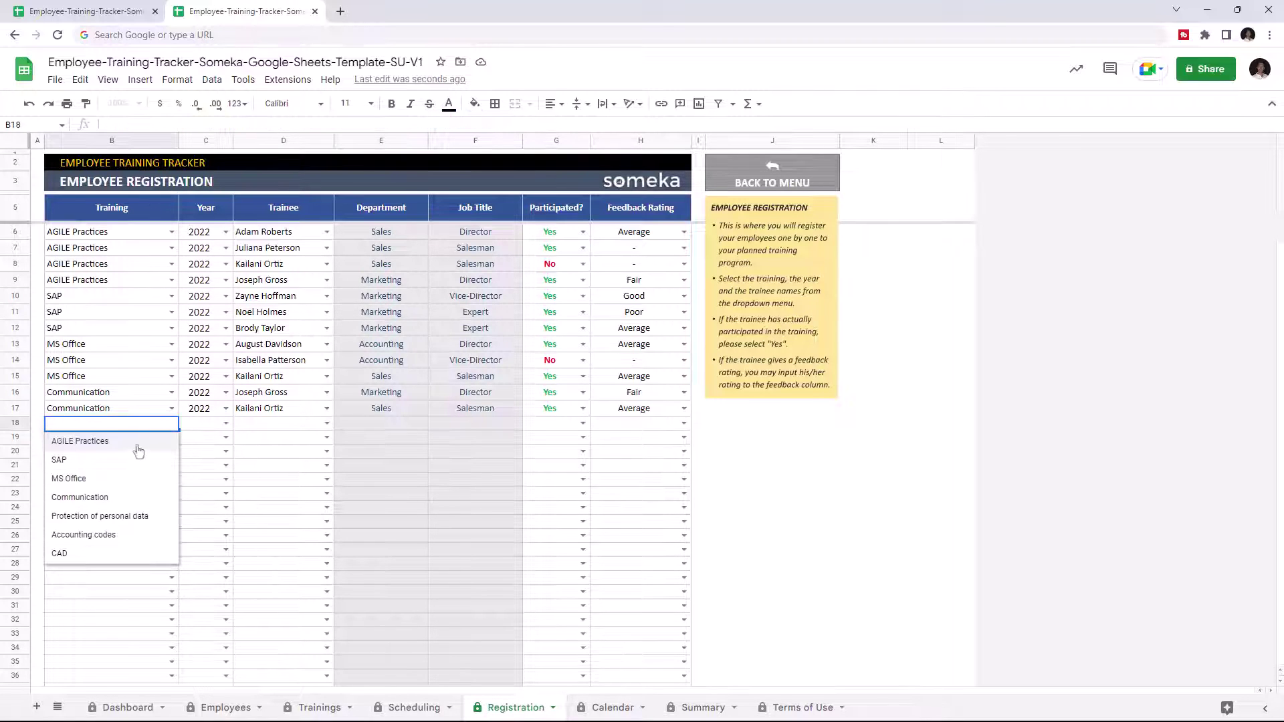
click(127, 499)
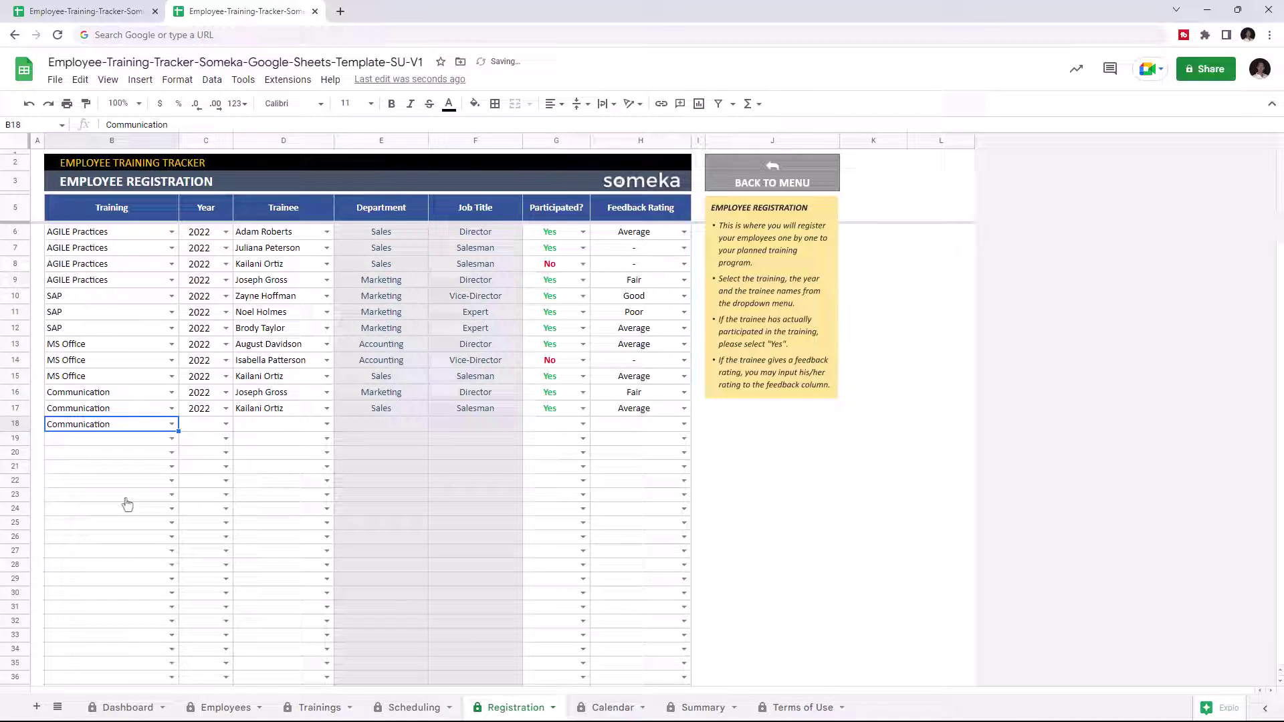
click(226, 423)
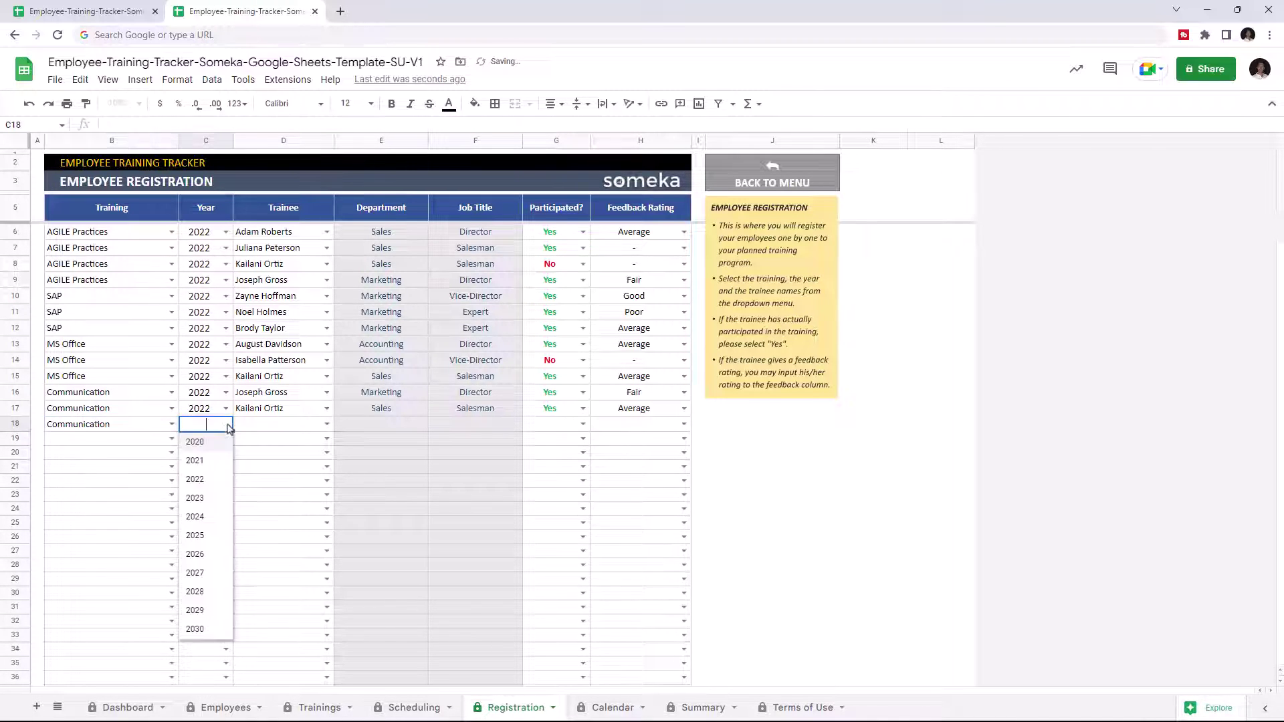
click(208, 480)
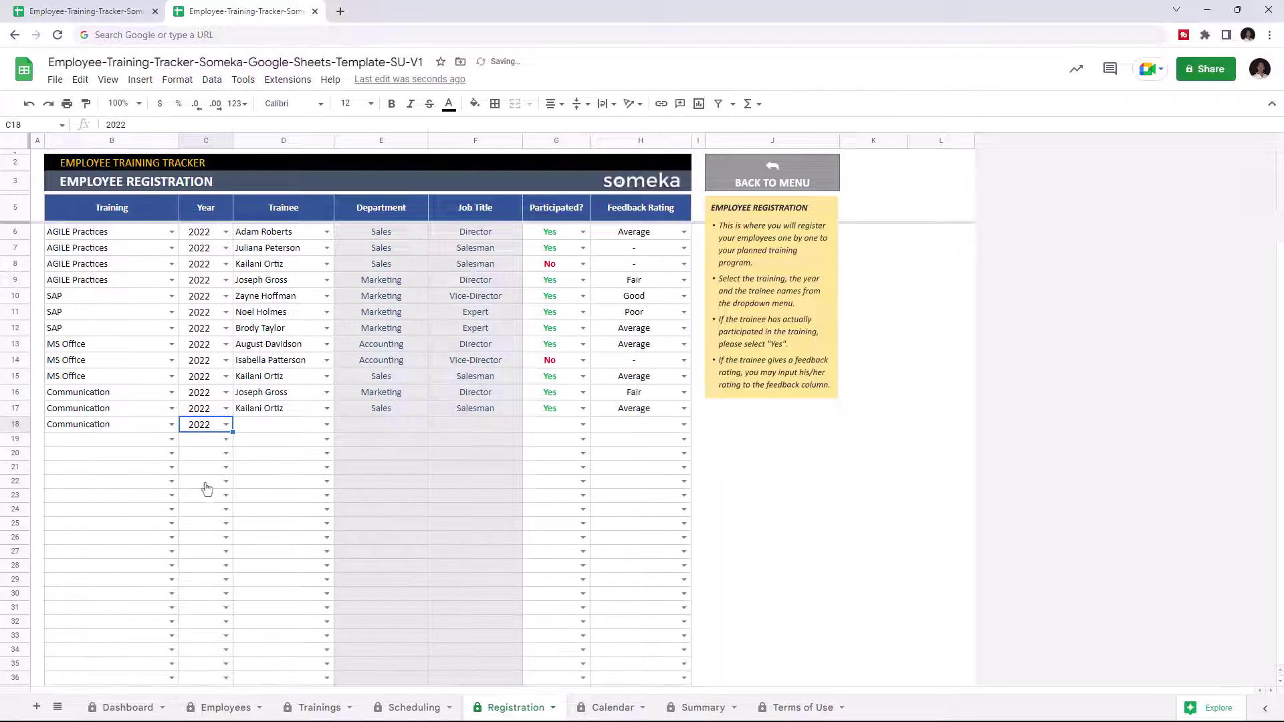
click(326, 425)
click(286, 504)
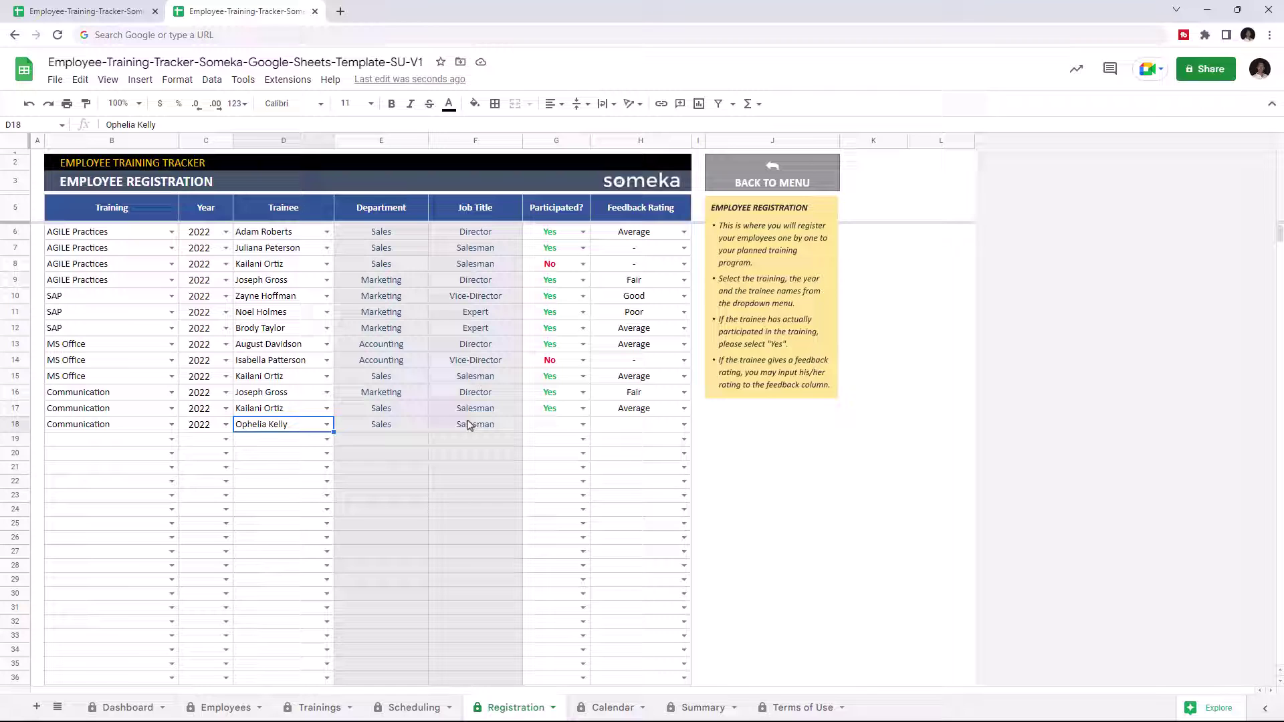
click(583, 424)
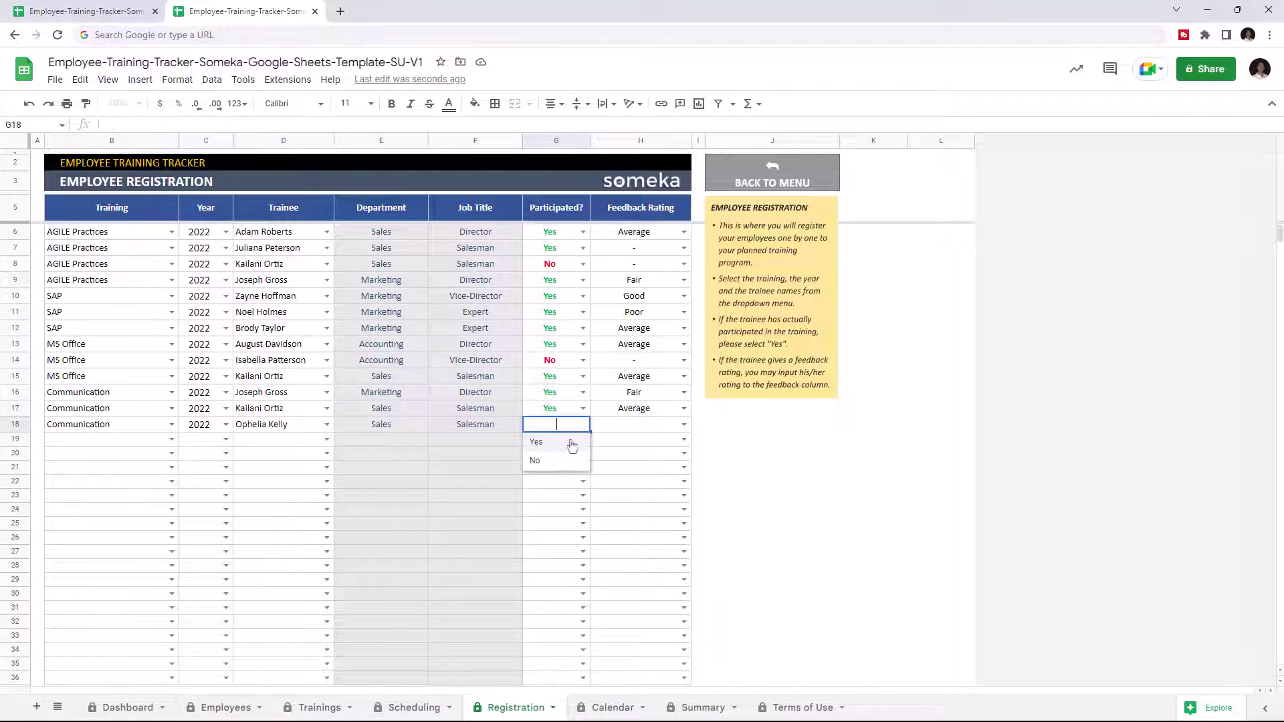
click(561, 448)
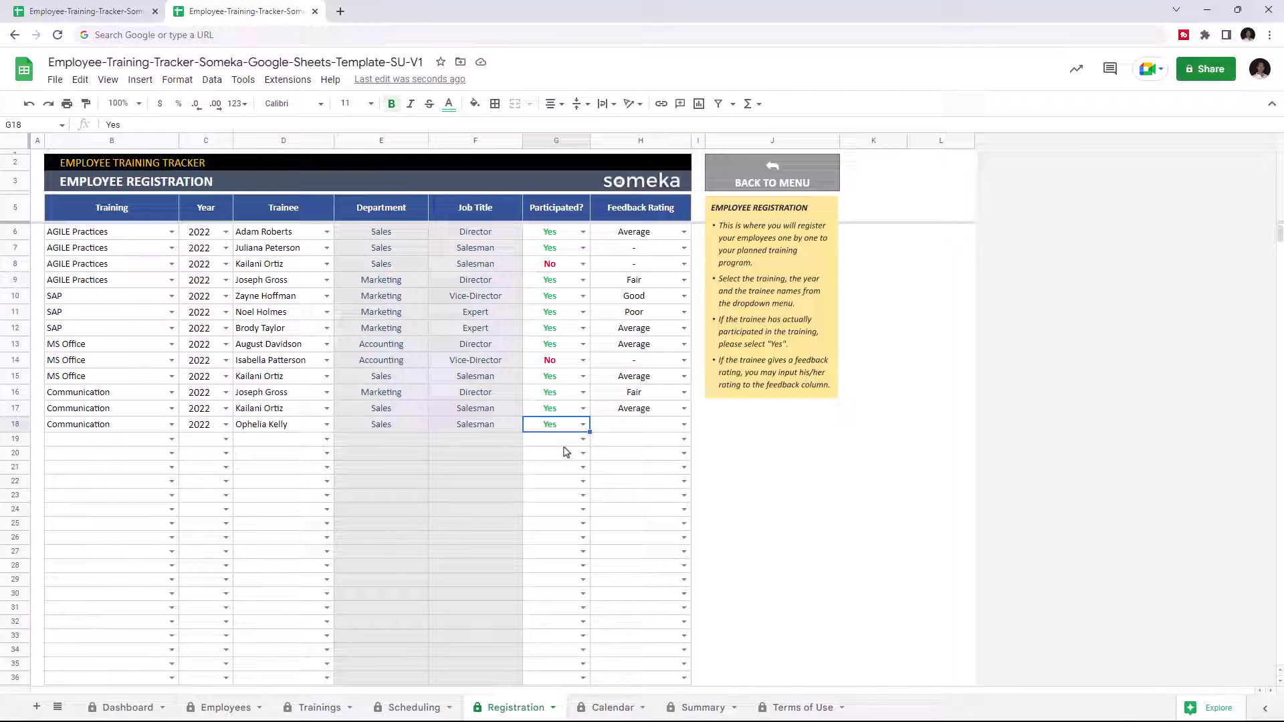
click(688, 426)
click(649, 478)
click(682, 425)
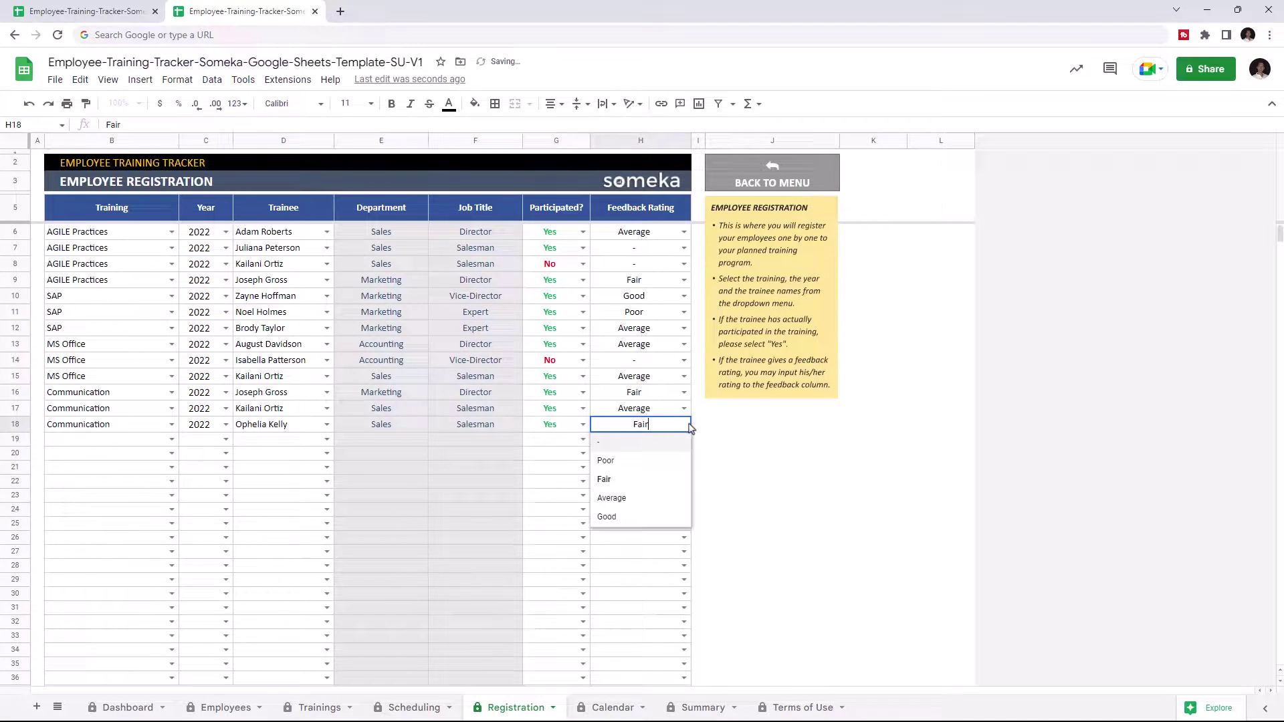
click(646, 517)
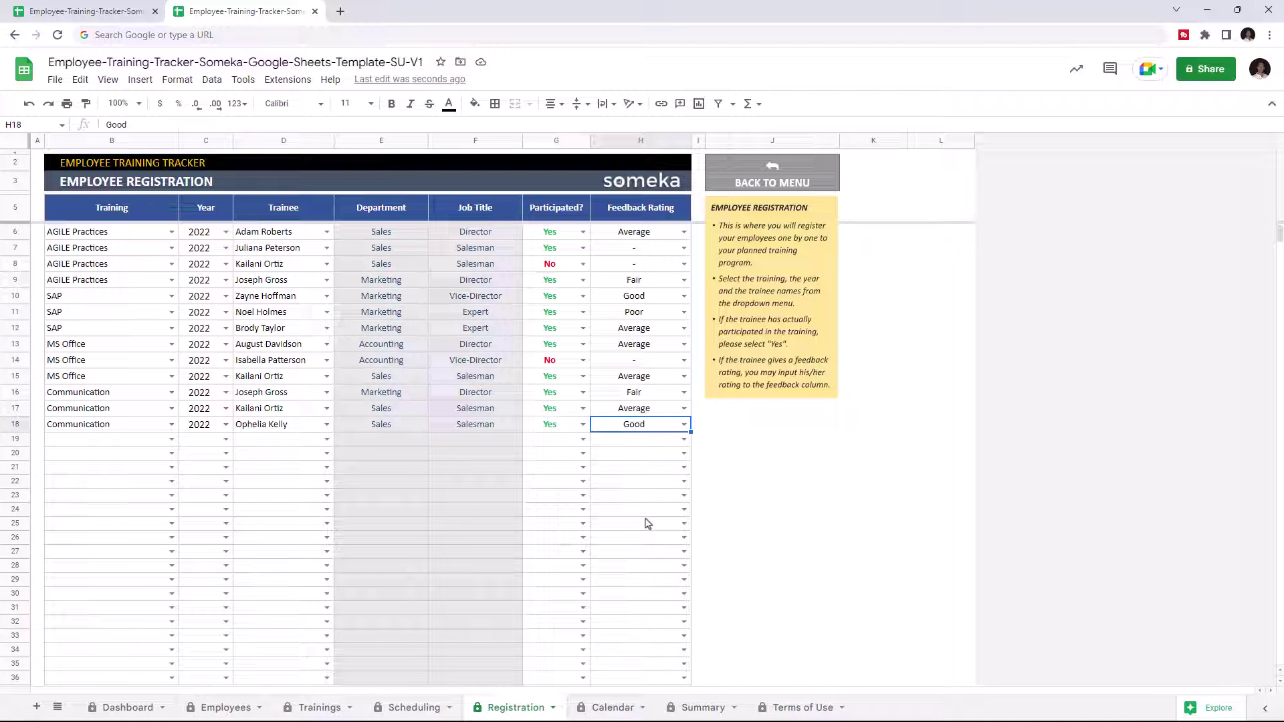
Show the Summary sheet with 14 trainings, 415 hours and a 245,000 USD budget for 2022
click(702, 706)
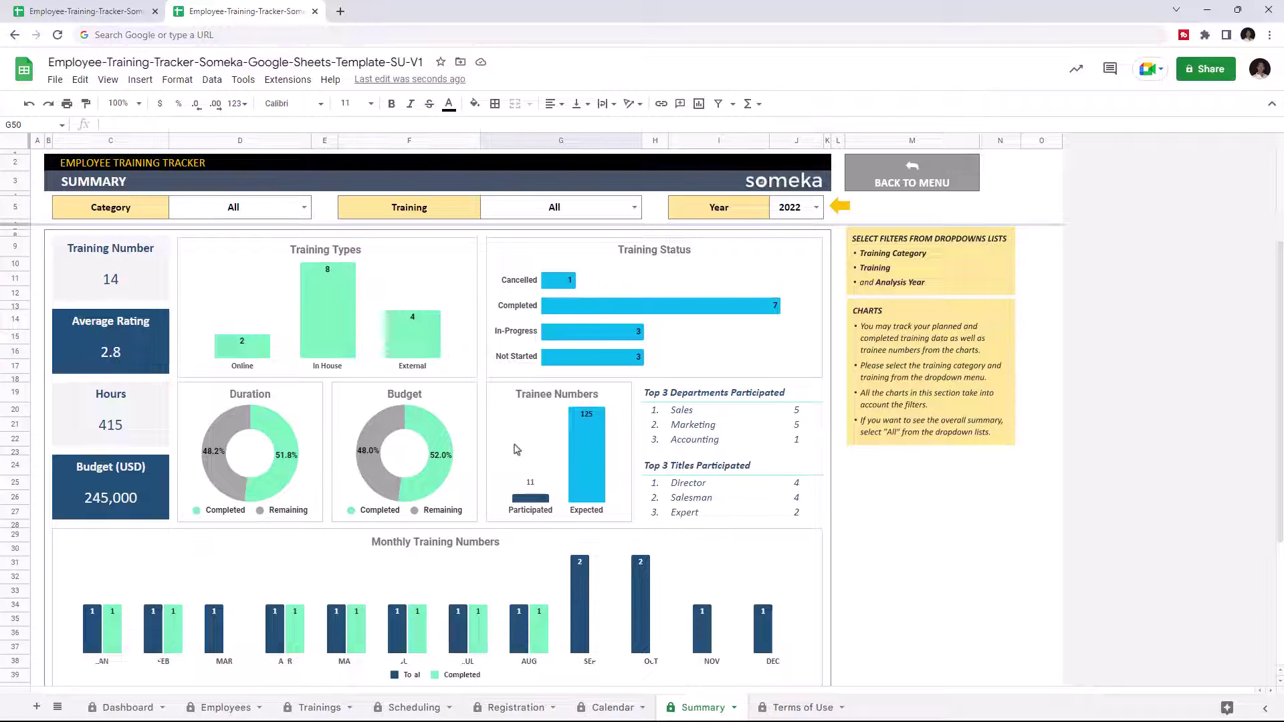
mouse_move(530, 497)
scroll(533, 476, down, 1)
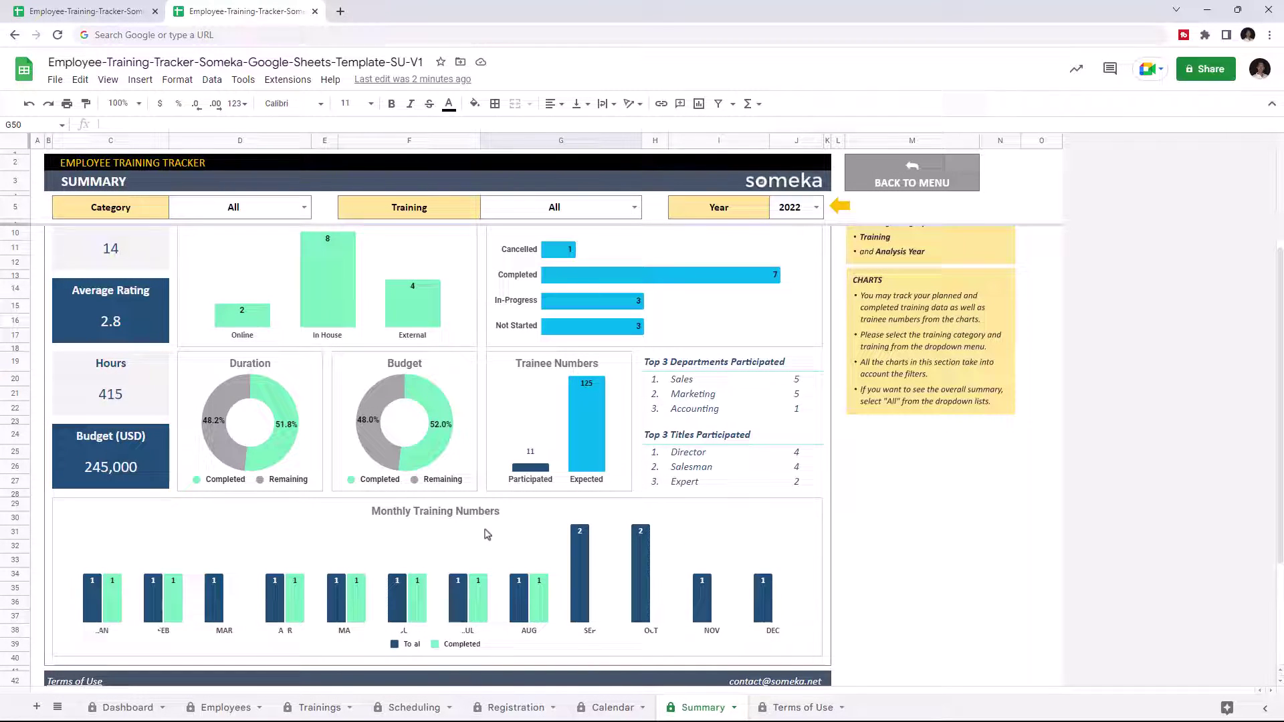
scroll(241, 564, up, 1)
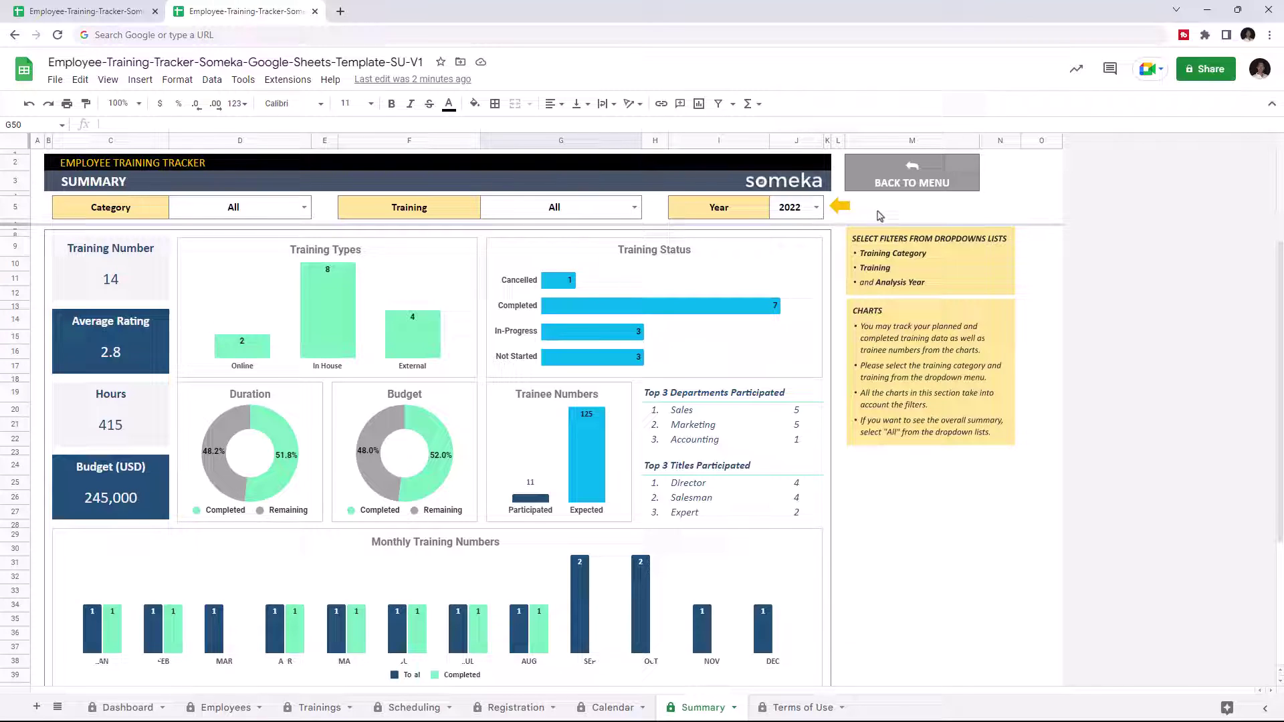
click(304, 208)
click(246, 249)
click(304, 208)
click(246, 266)
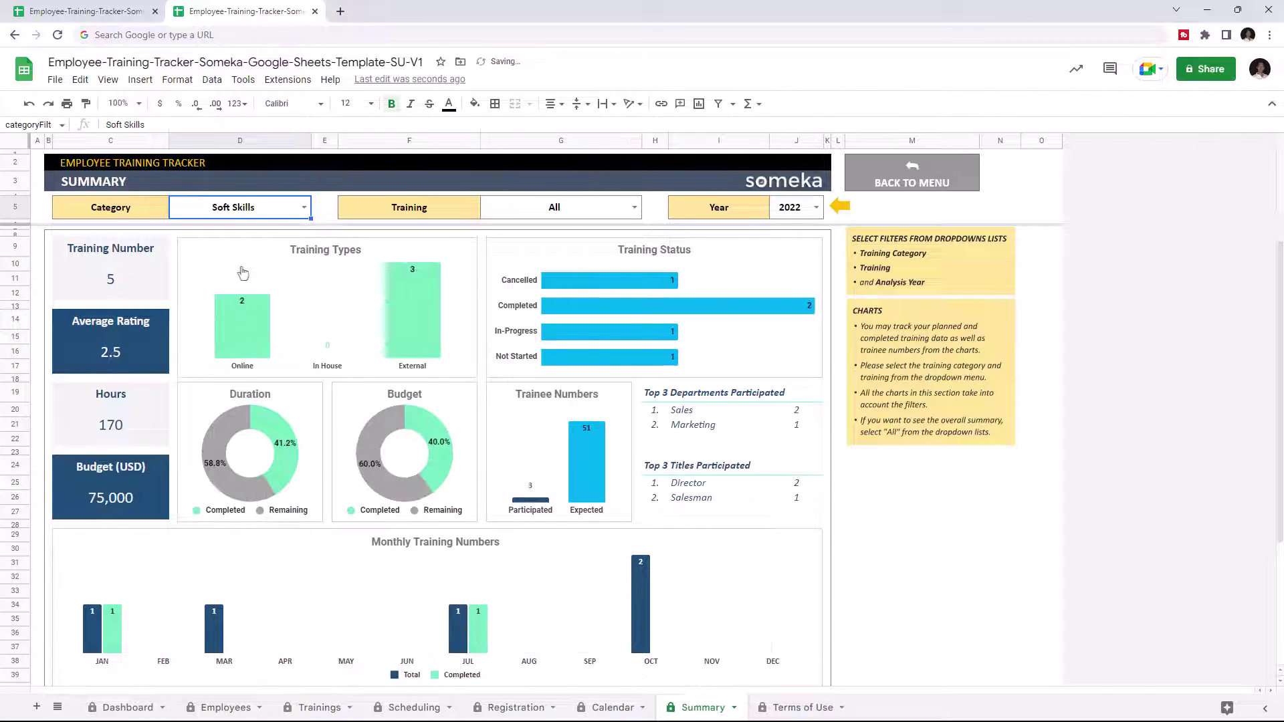
click(304, 208)
click(246, 285)
click(303, 207)
click(245, 304)
click(304, 207)
click(246, 228)
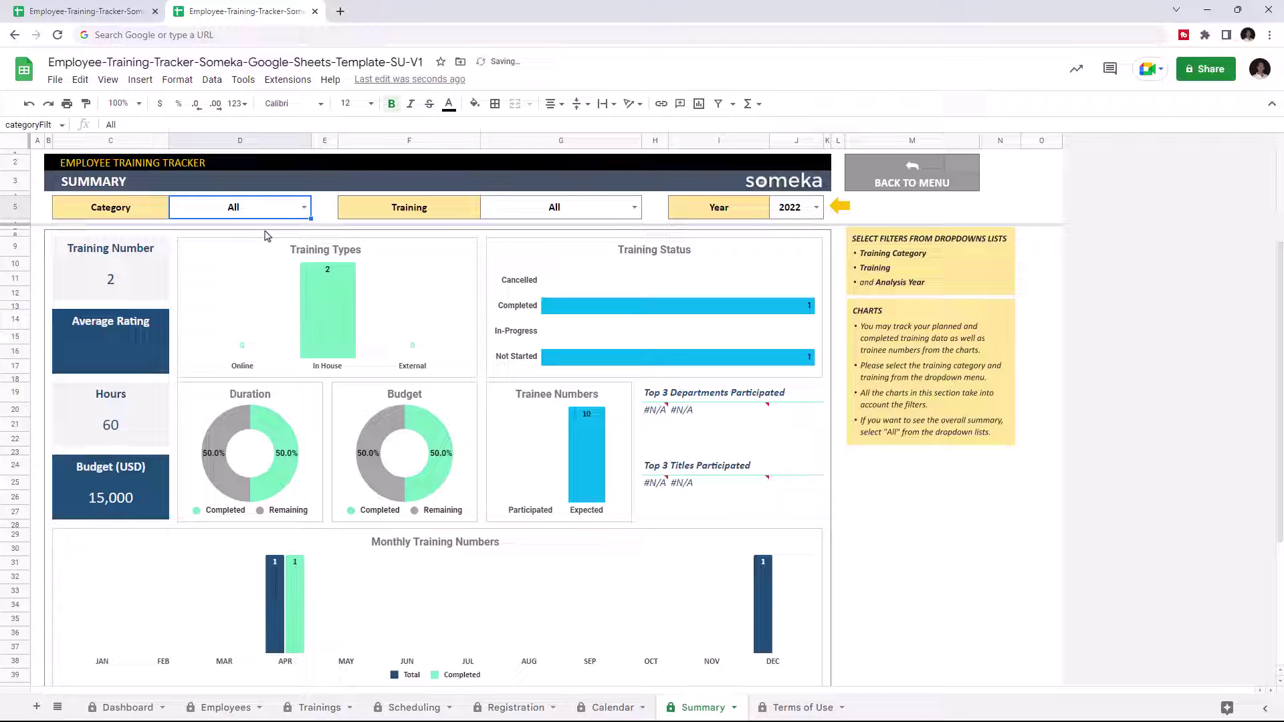
click(634, 207)
click(582, 248)
click(635, 208)
click(562, 265)
click(634, 208)
click(561, 307)
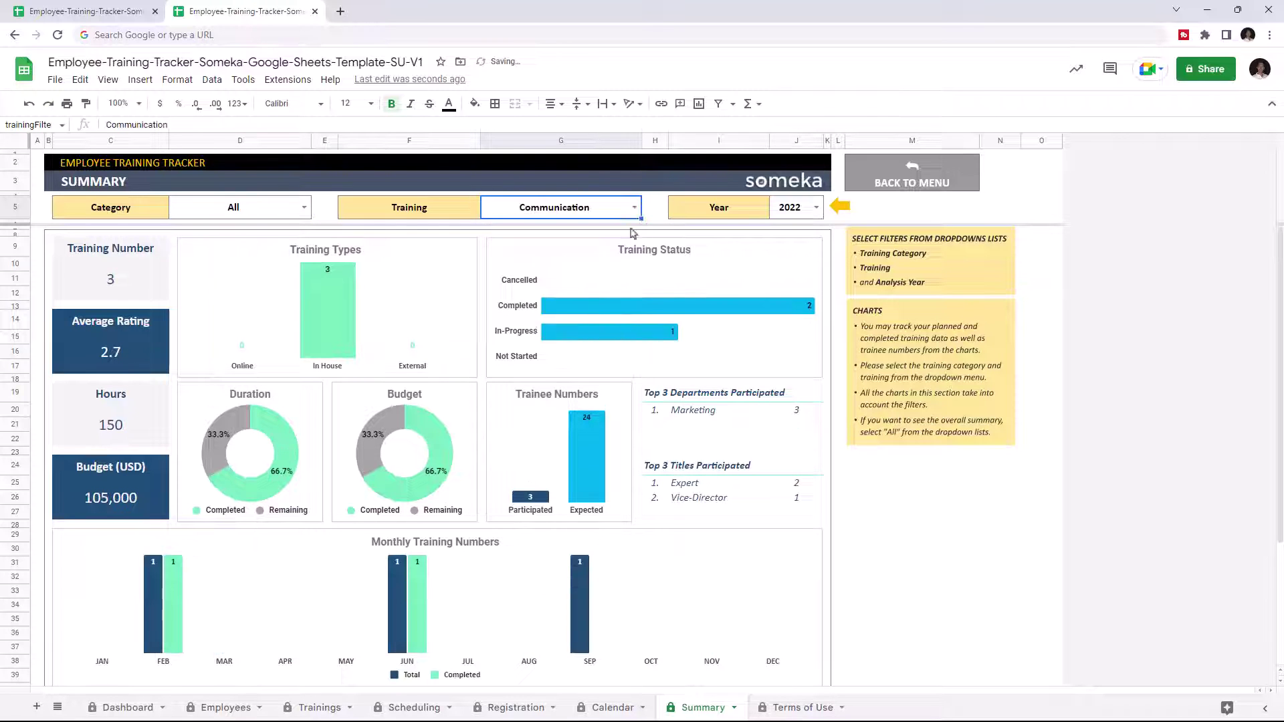
click(634, 208)
click(562, 347)
click(633, 208)
click(562, 223)
click(818, 208)
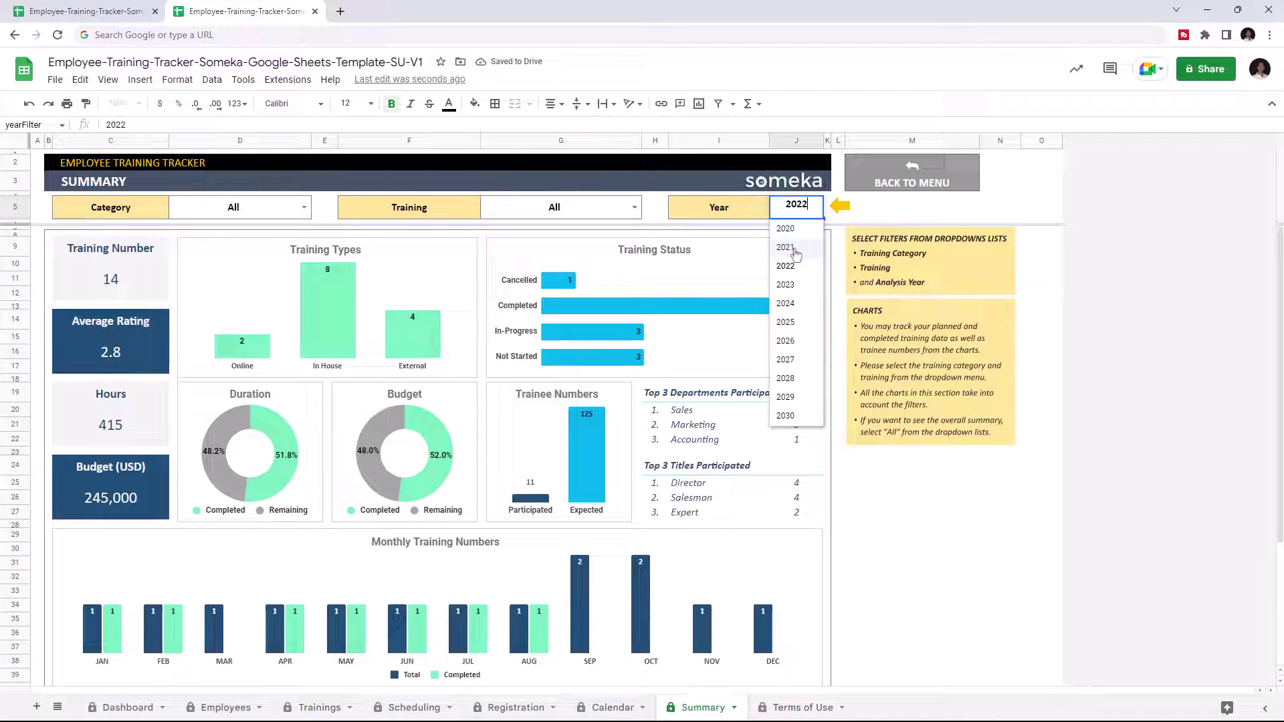
click(798, 250)
click(818, 207)
click(803, 271)
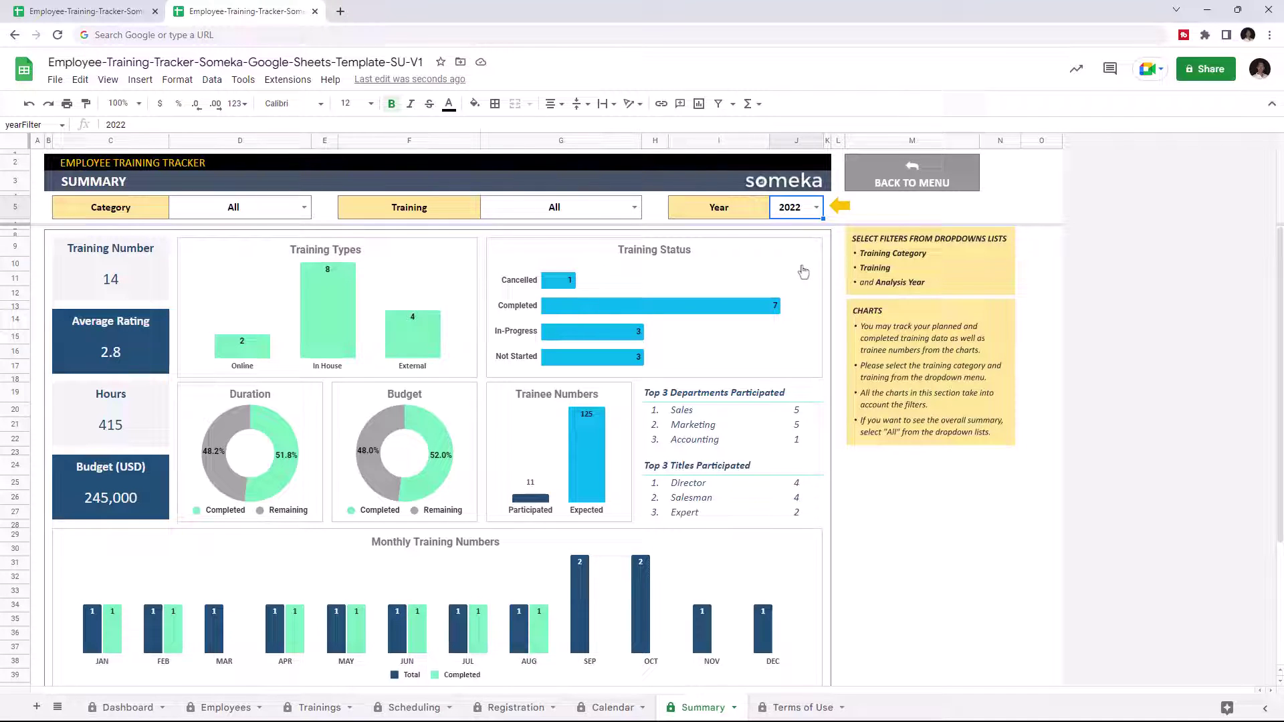
On the Calendar sheet, set Month to January after browsing other months, and Show weekends? to No
click(613, 708)
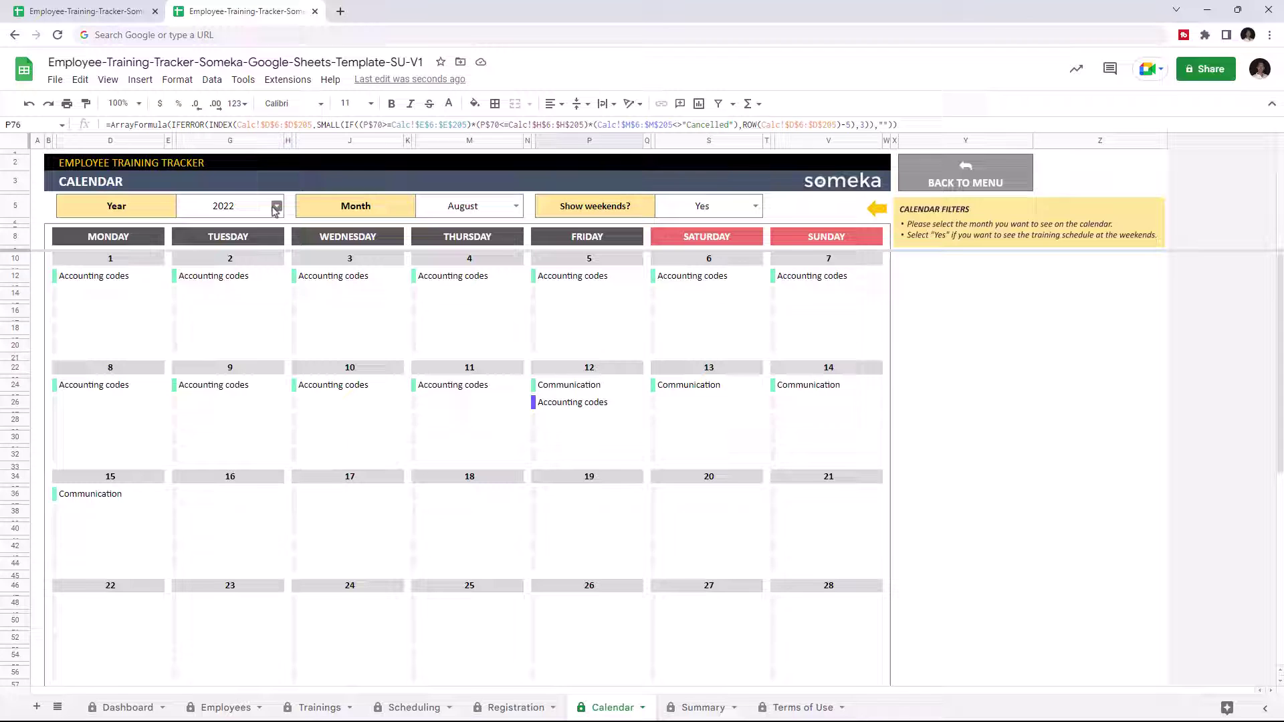
click(275, 206)
click(516, 206)
click(477, 264)
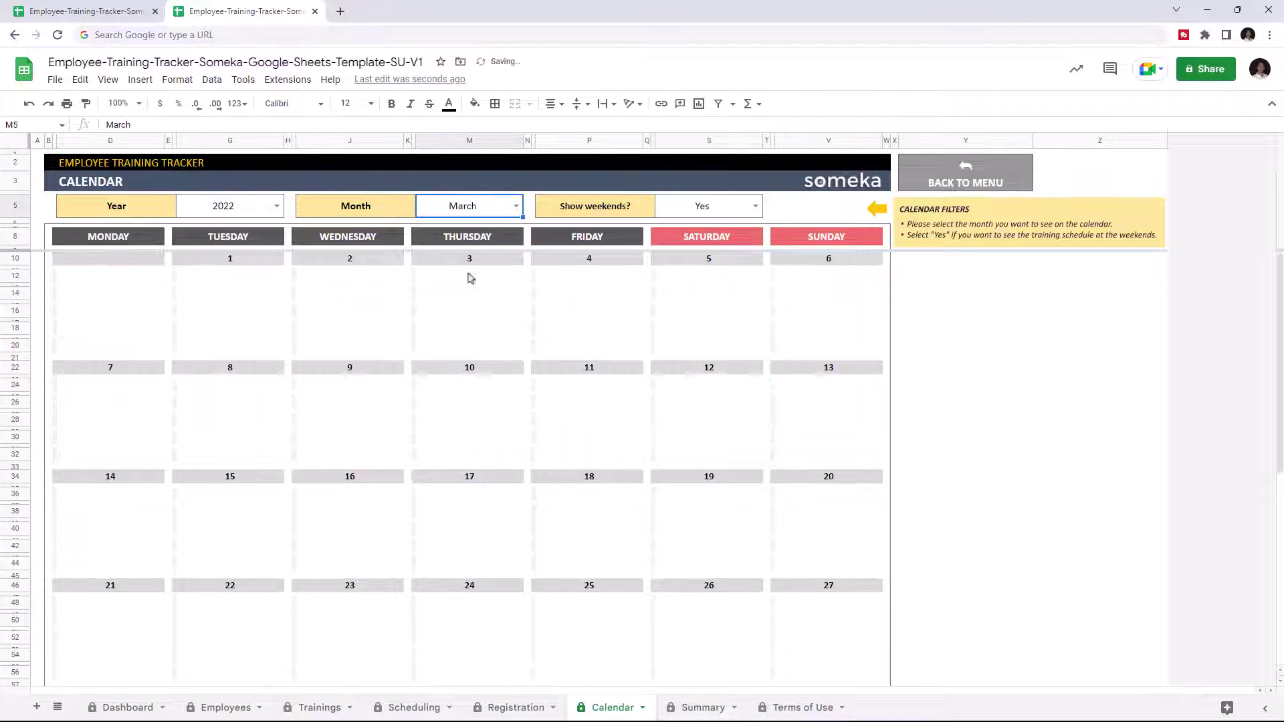
click(516, 205)
click(470, 282)
click(516, 206)
click(463, 344)
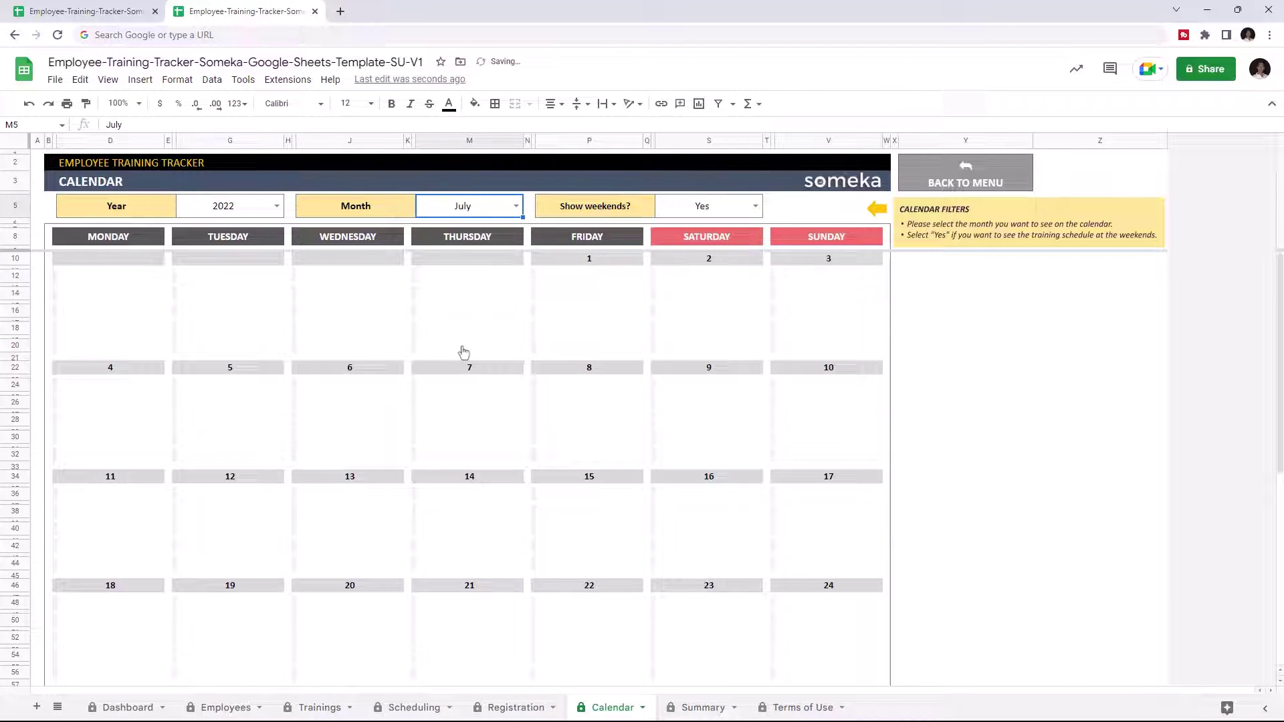
click(515, 206)
click(470, 226)
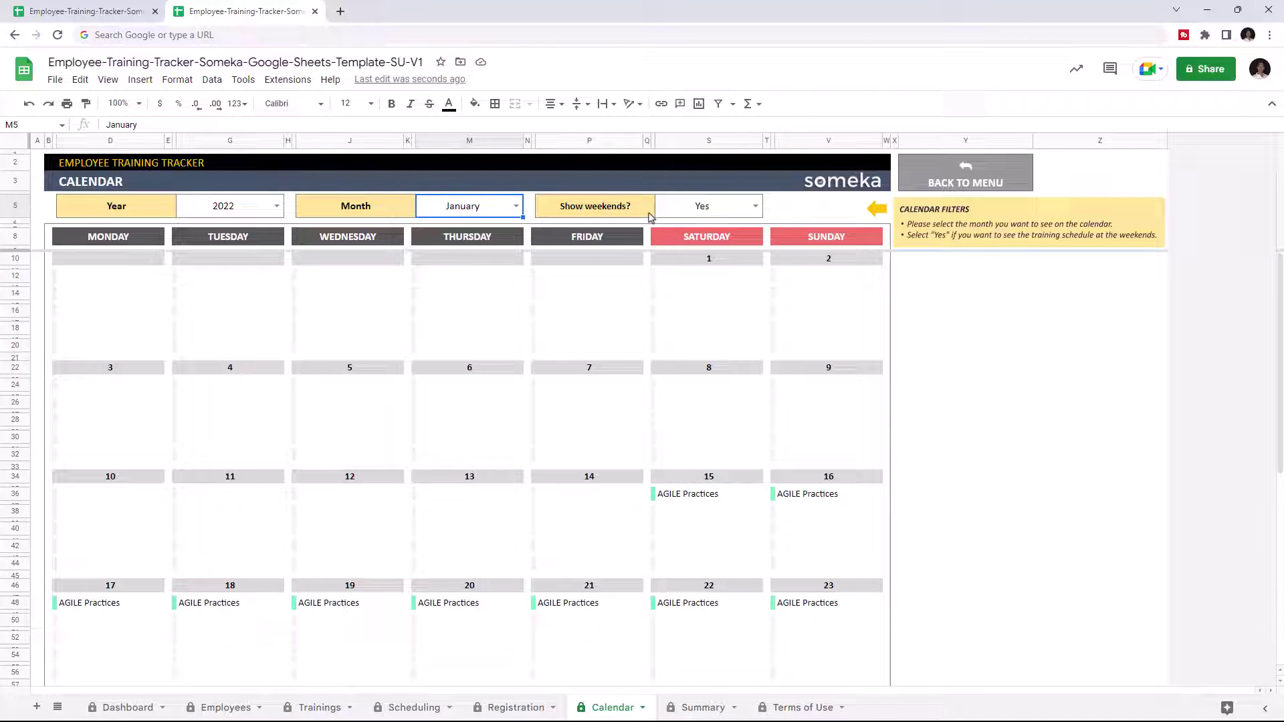
click(755, 206)
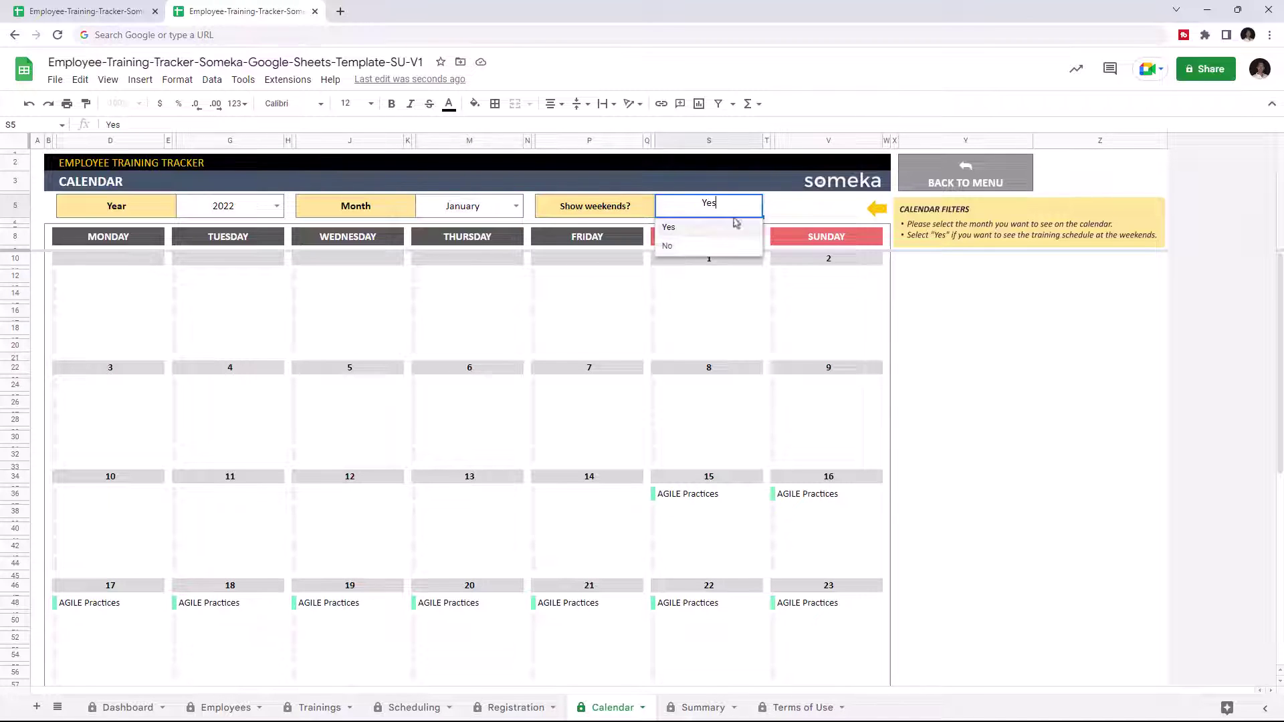
click(668, 246)
scroll(680, 381, down, 2)
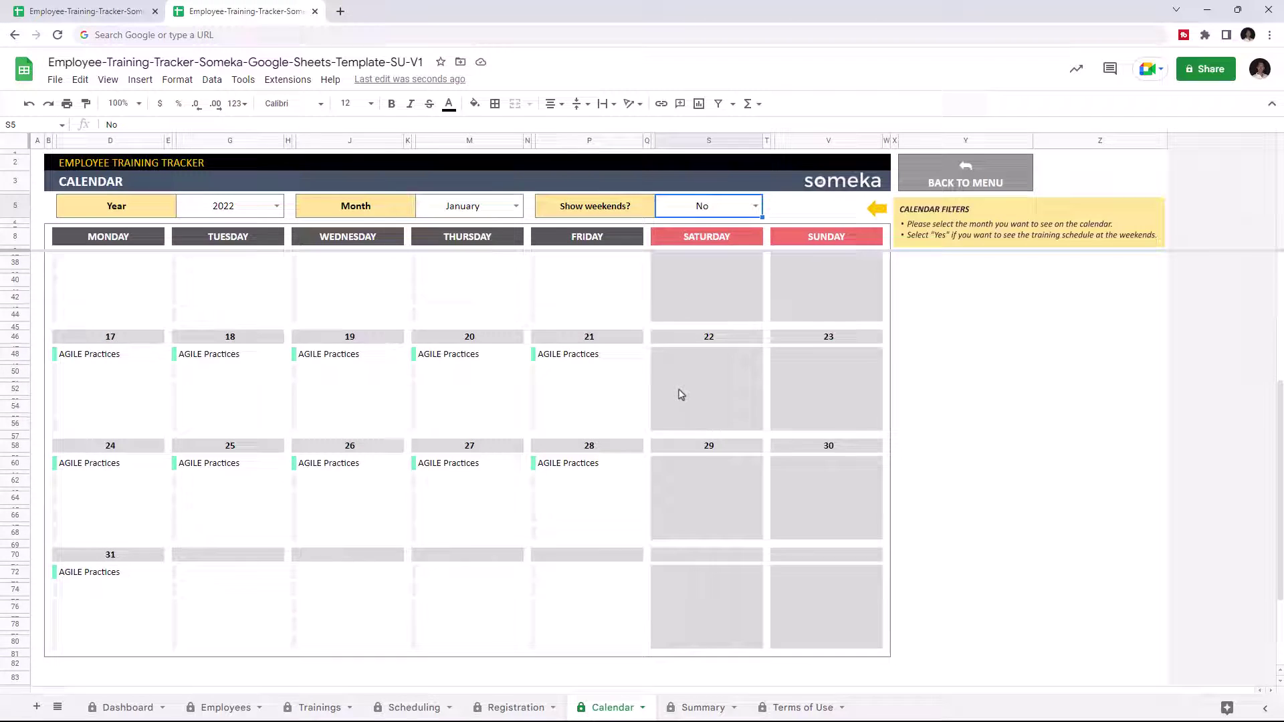
scroll(679, 395, up, 2)
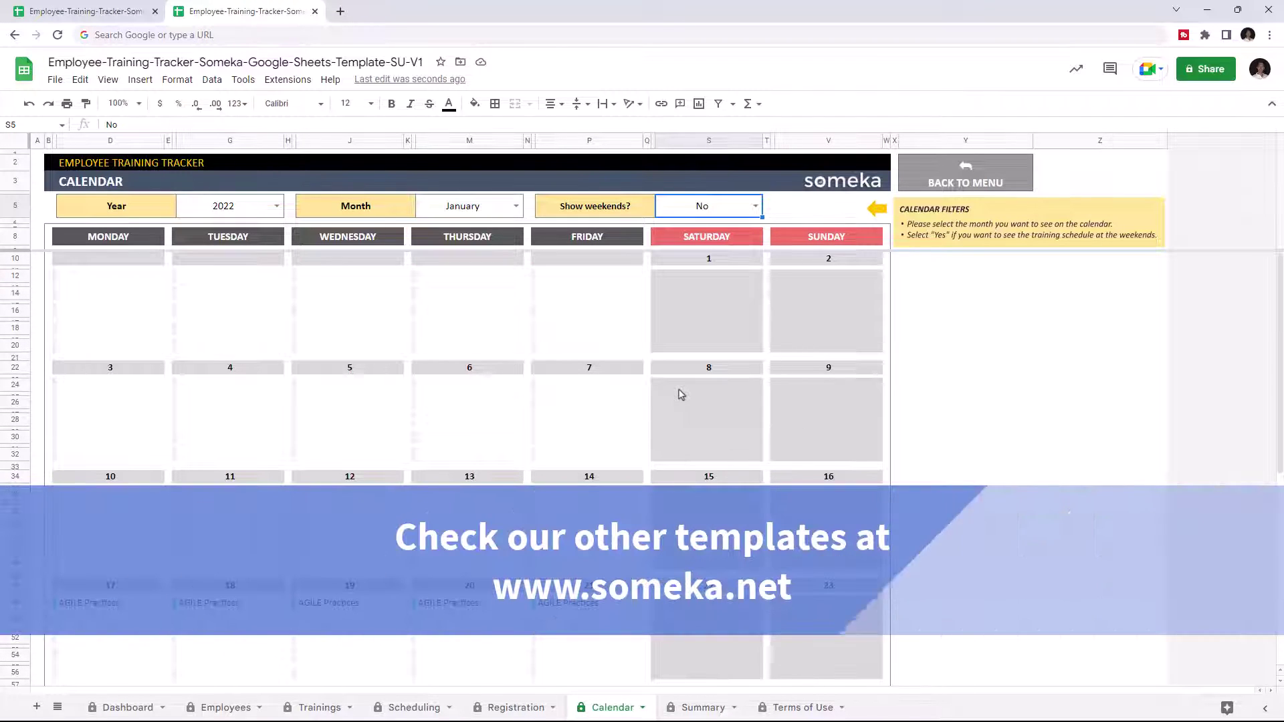